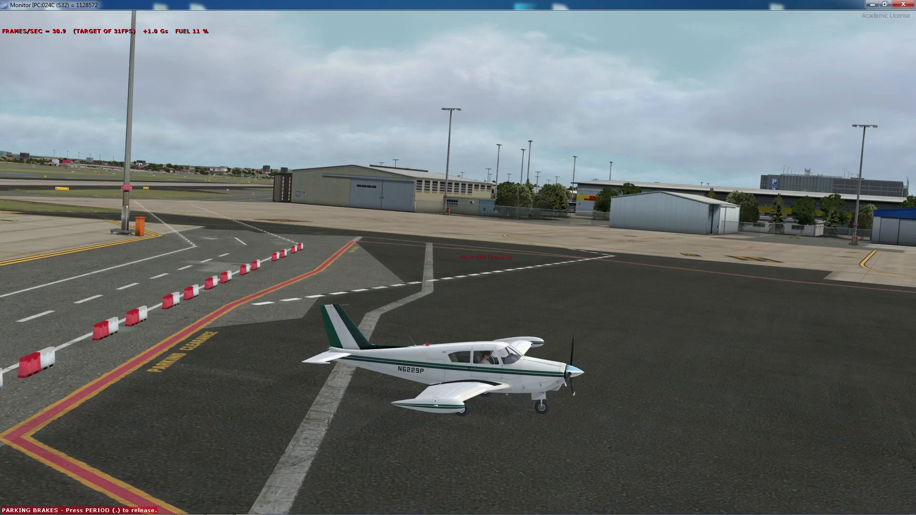
# Switch to FTX Central 2 and examine the Oceania group's installed Australia region and its products not installed.
pyautogui.hotkey('alt', 'Tab')
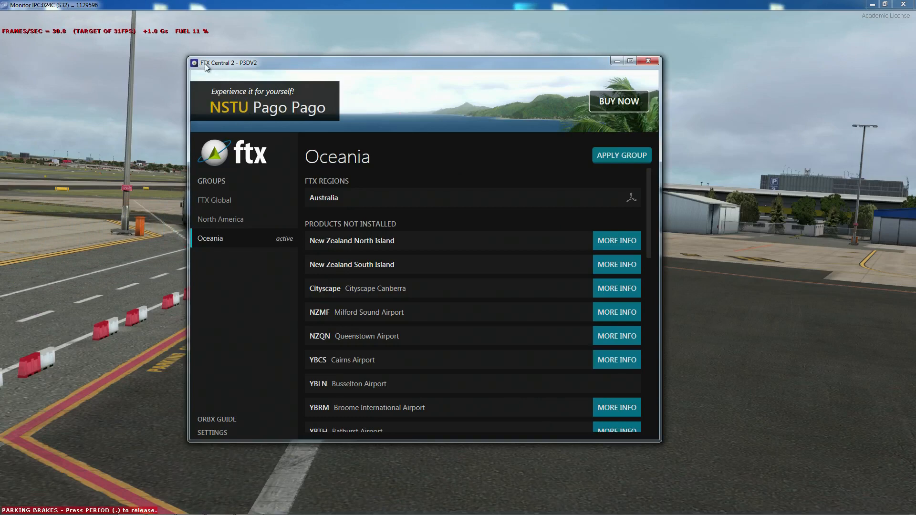
pyautogui.moveTo(334, 66); pyautogui.dragTo(340, 85)
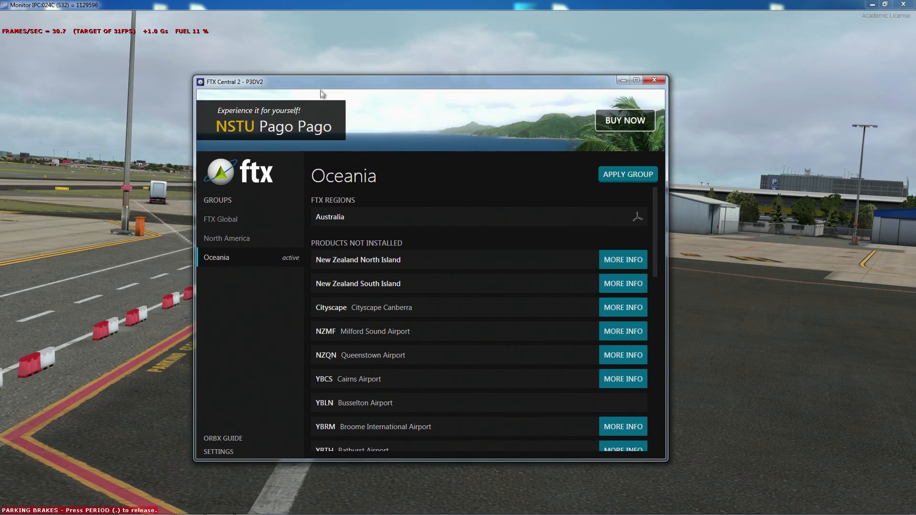
pyautogui.moveTo(322, 84); pyautogui.dragTo(331, 88)
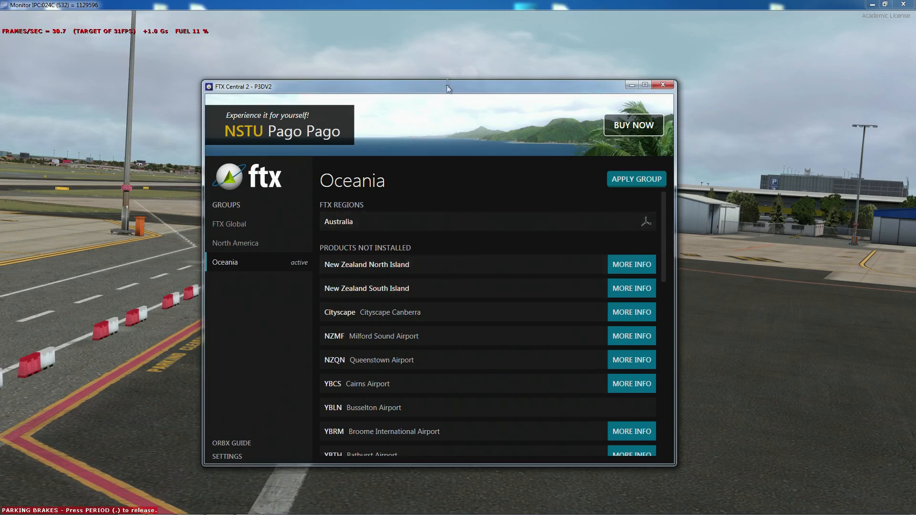
pyautogui.moveTo(445, 89); pyautogui.dragTo(452, 74)
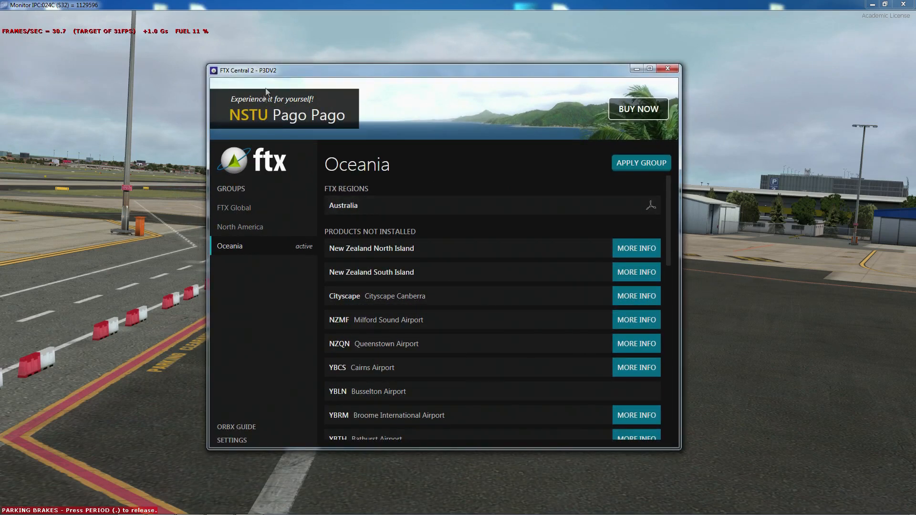
pyautogui.moveTo(349, 196)
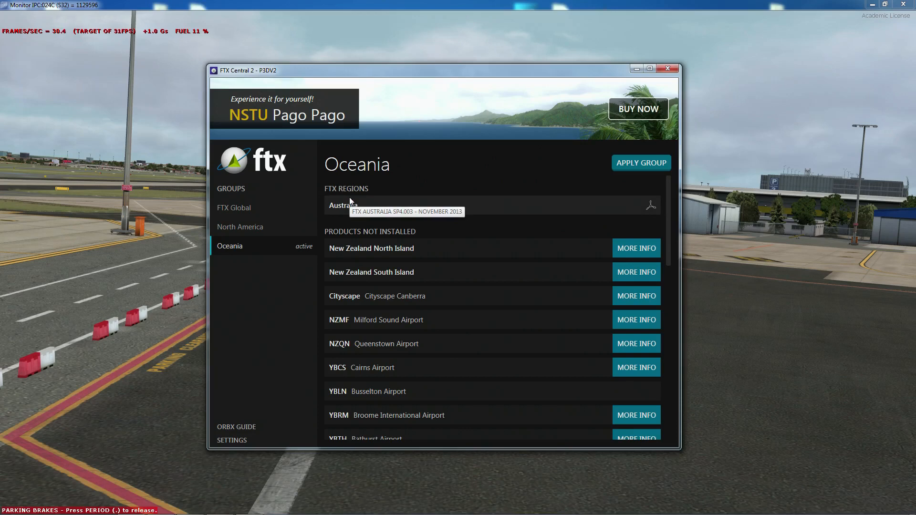
pyautogui.moveTo(668, 186)
pyautogui.mouseDown()
pyautogui.moveTo(671, 211)
pyautogui.moveTo(664, 173)
pyautogui.mouseUp()
pyautogui.moveTo(352, 205)
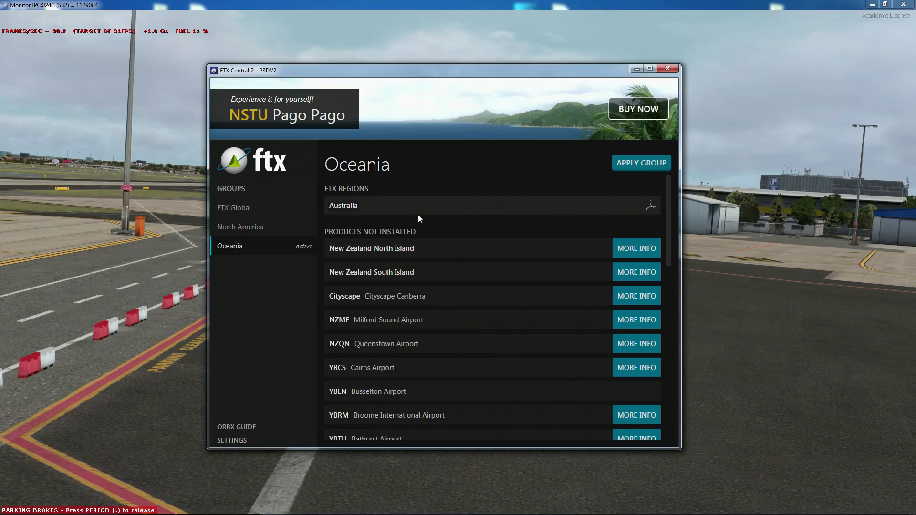
pyautogui.moveTo(428, 214)
pyautogui.moveTo(431, 73); pyautogui.dragTo(454, 68)
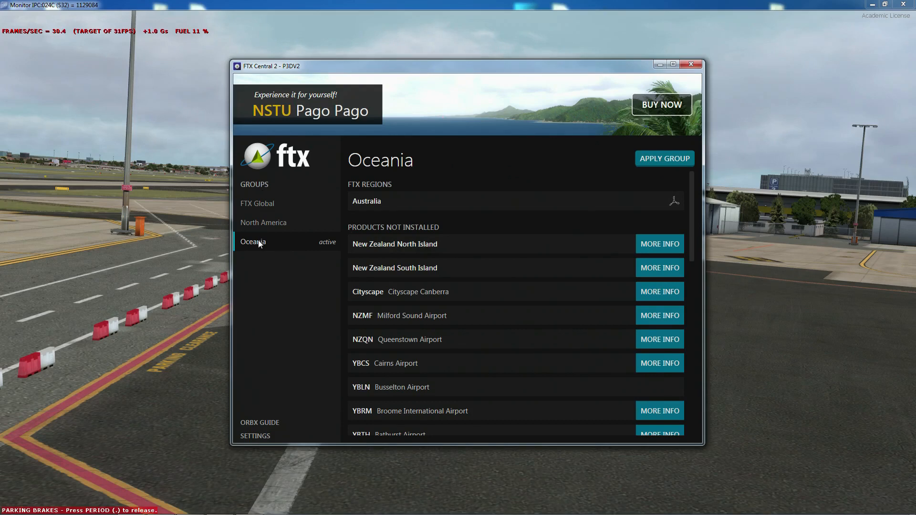
# Open the North America group and review its installed region, its airports and the products not installed.
pyautogui.click(278, 222)
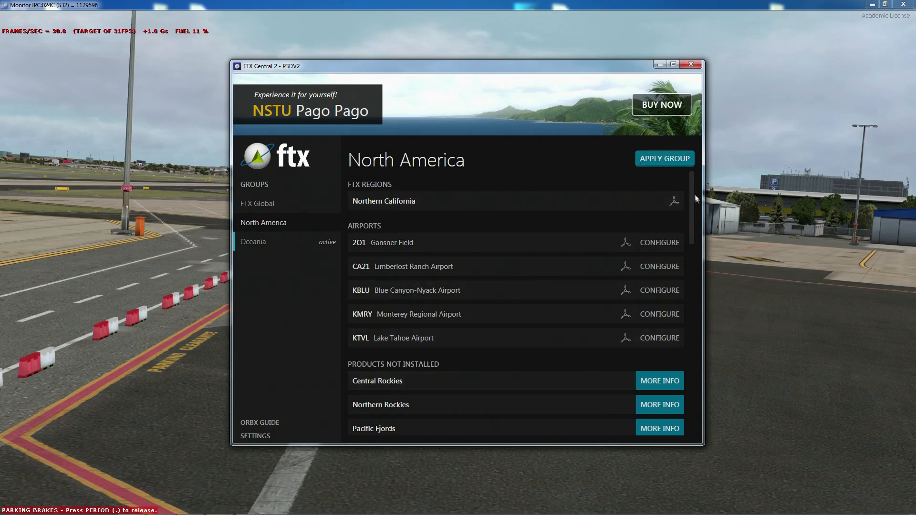
pyautogui.scroll(-1, 694, 200)
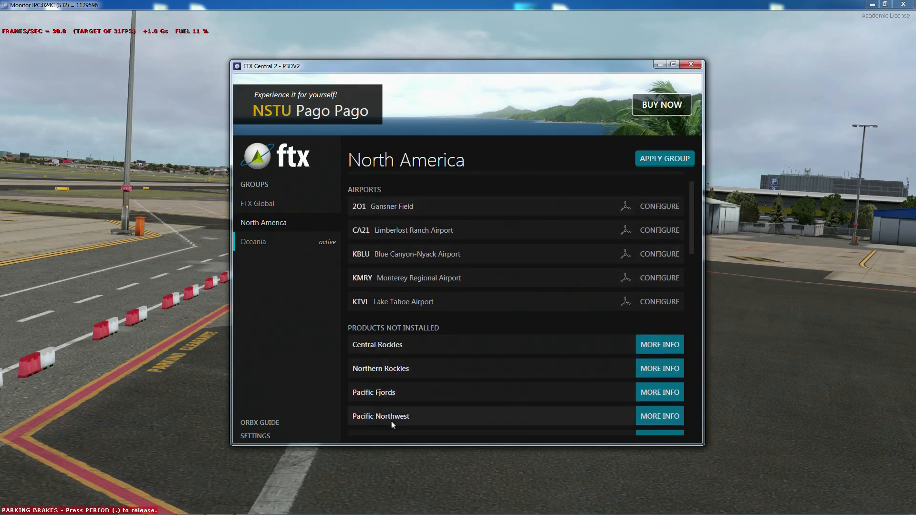
pyautogui.scroll(2, 694, 206)
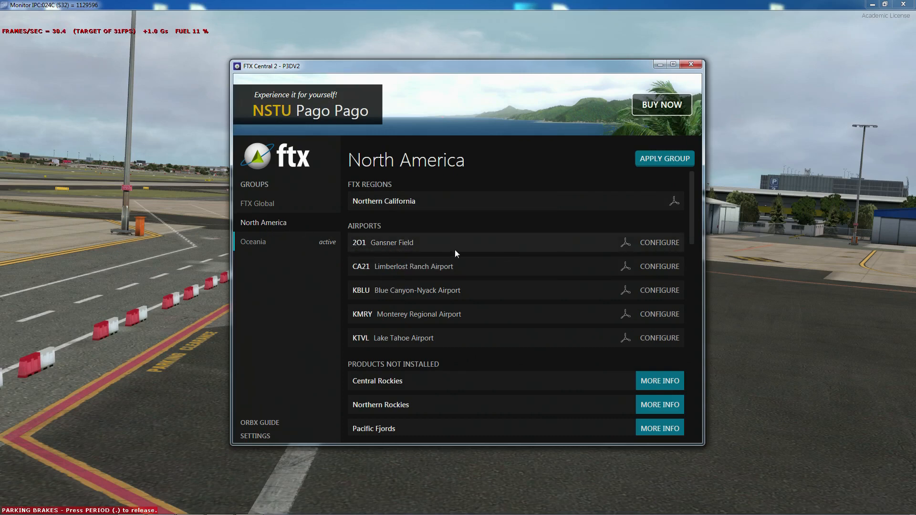
pyautogui.moveTo(693, 207); pyautogui.dragTo(691, 225)
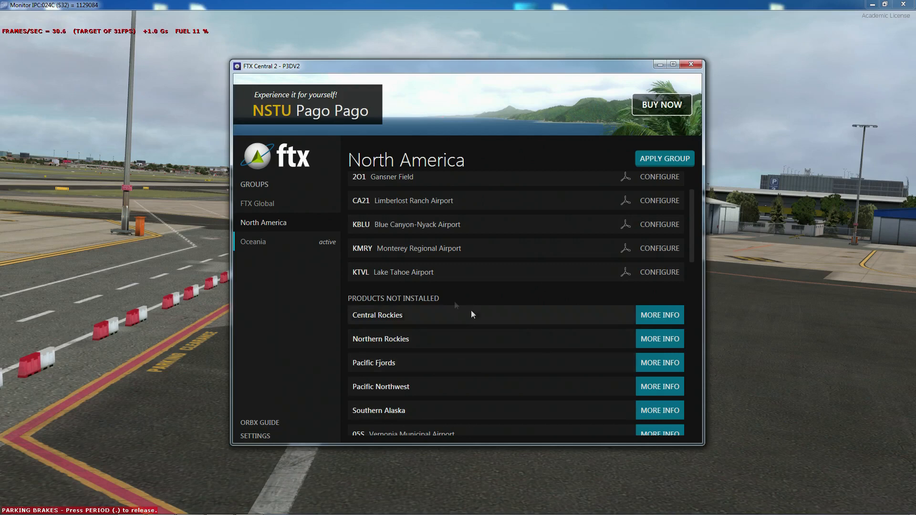
pyautogui.scroll(2, 695, 238)
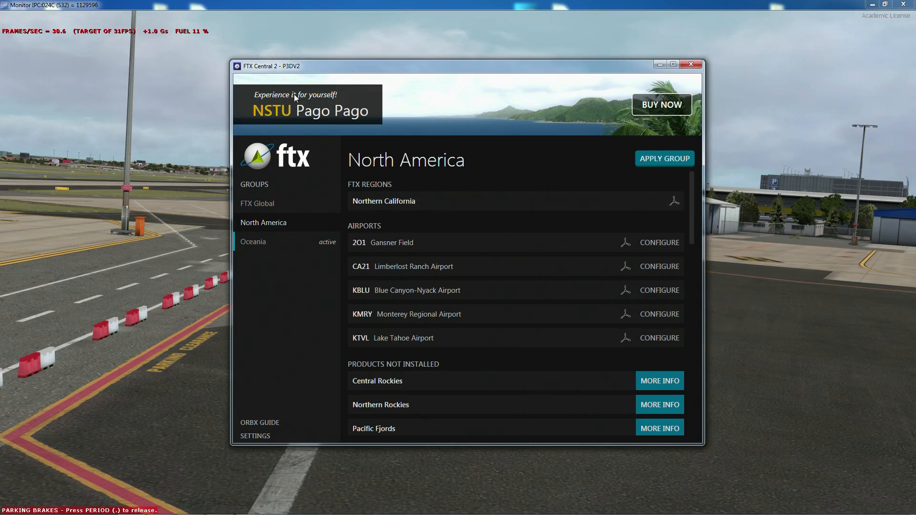
# Revisit the Oceania group's Australia region and enable hybrid mode for the FTX Global layers.
pyautogui.click(257, 243)
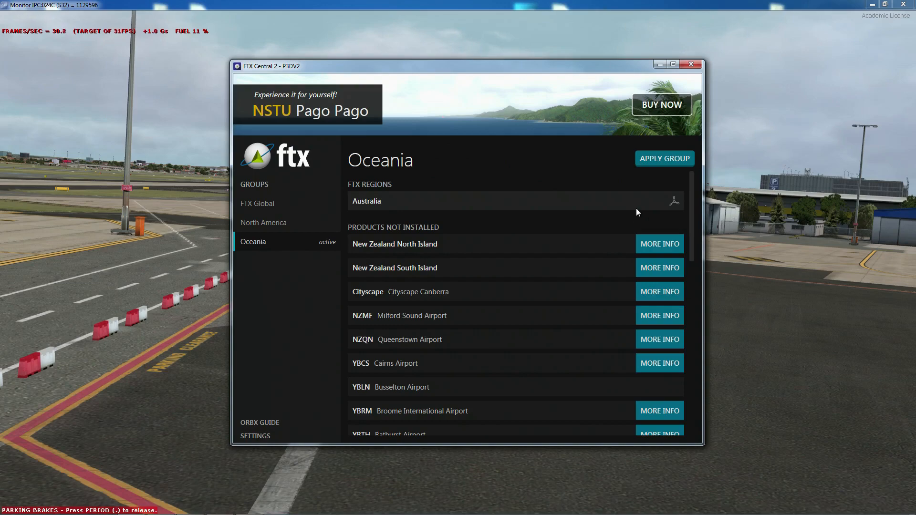
pyautogui.moveTo(487, 67); pyautogui.dragTo(515, 50)
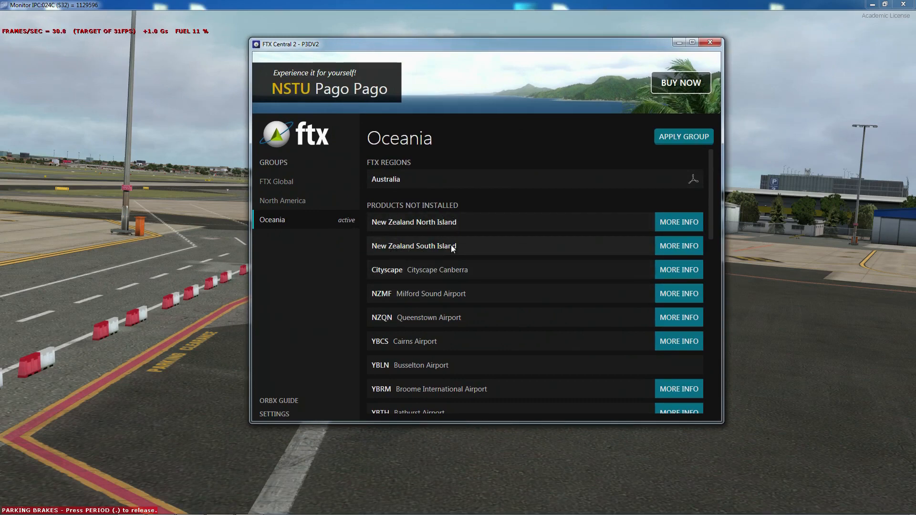
pyautogui.moveTo(387, 184)
pyautogui.click(283, 181)
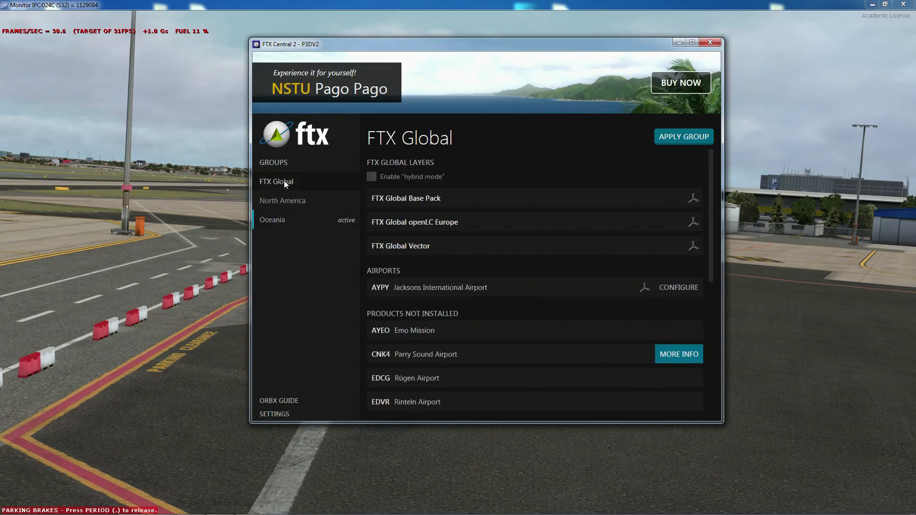
pyautogui.click(371, 176)
# Compare the Oceania group's Australia region with the FTX Global layers and their hybrid mode option.
pyautogui.click(290, 222)
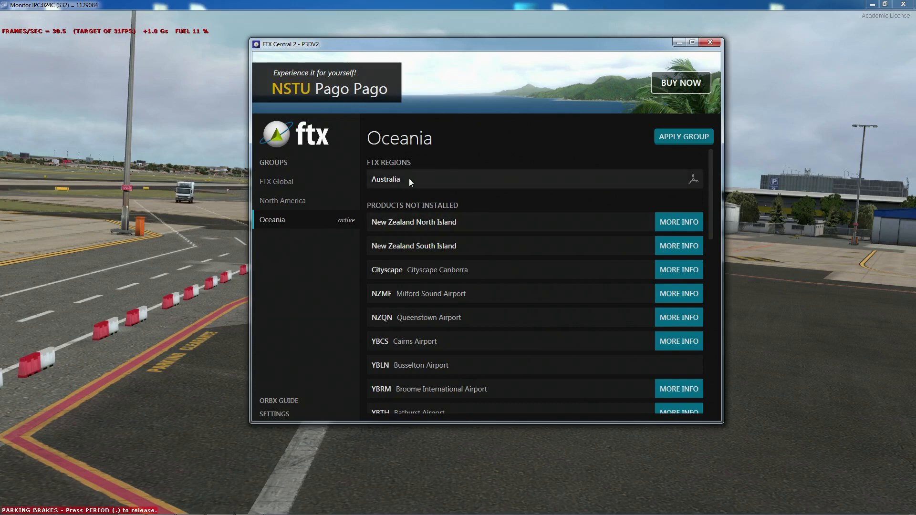
pyautogui.click(293, 182)
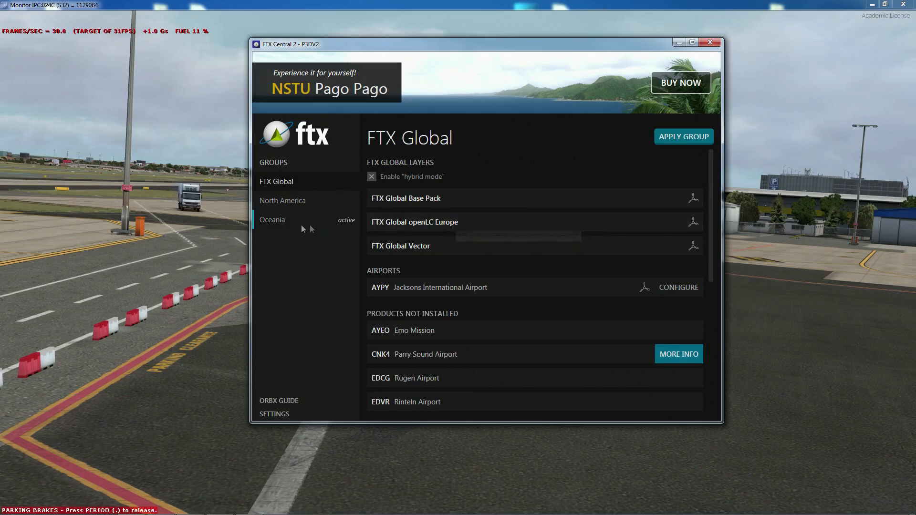
pyautogui.click(282, 221)
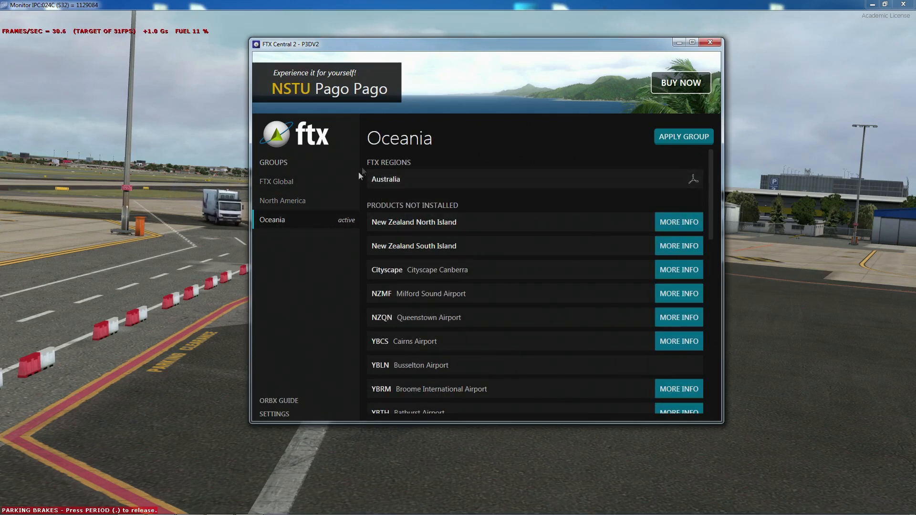
pyautogui.click(279, 181)
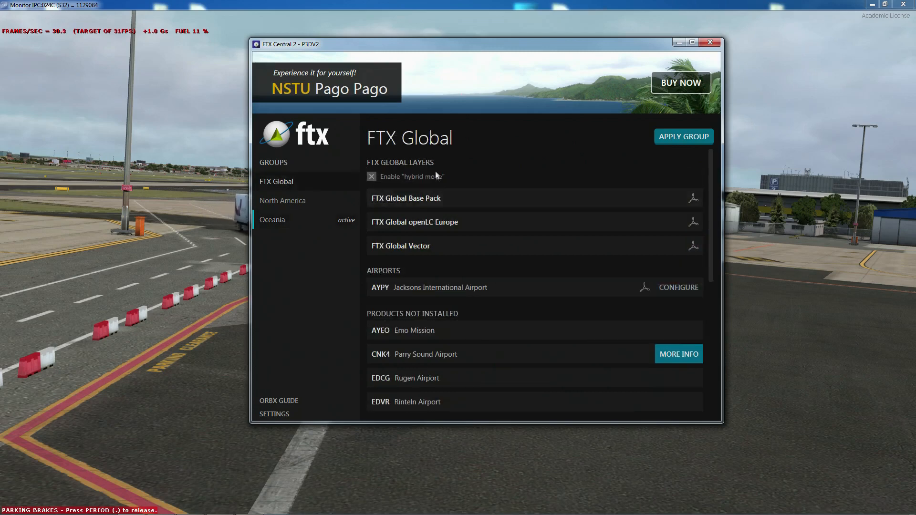
pyautogui.click(280, 221)
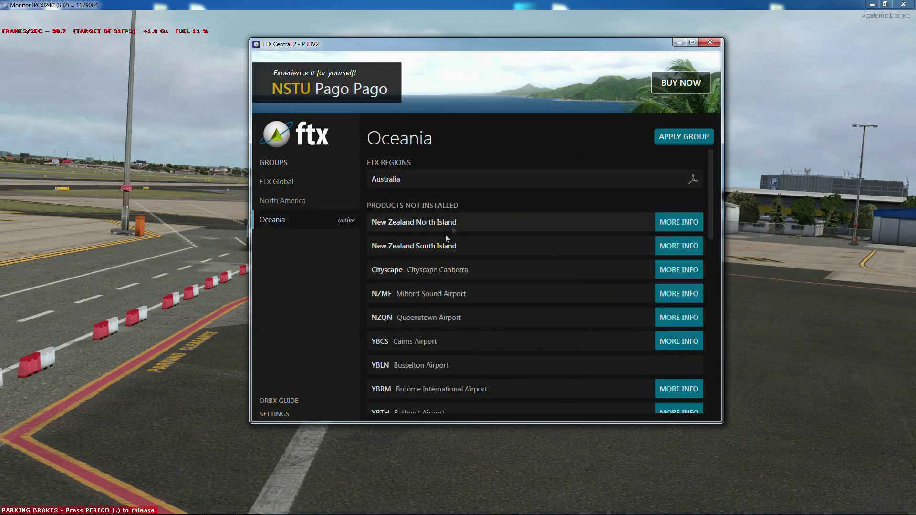
pyautogui.click(287, 182)
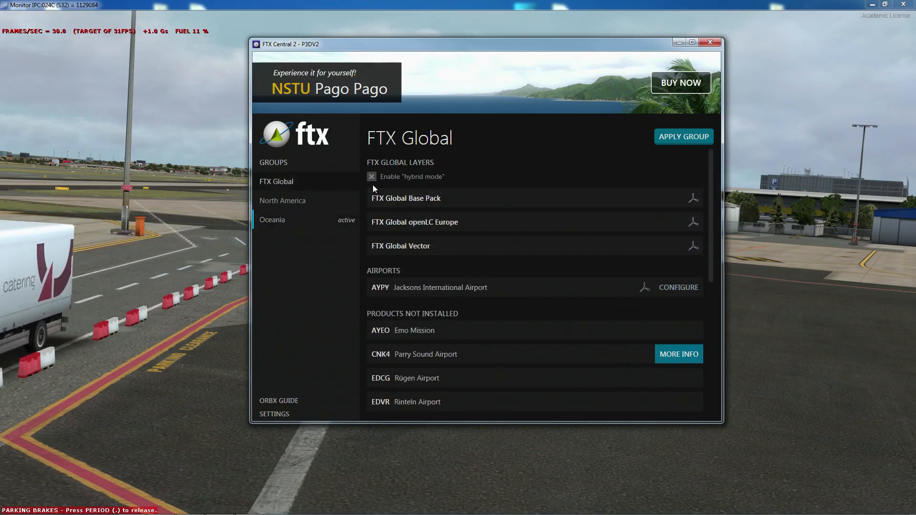
pyautogui.click(299, 219)
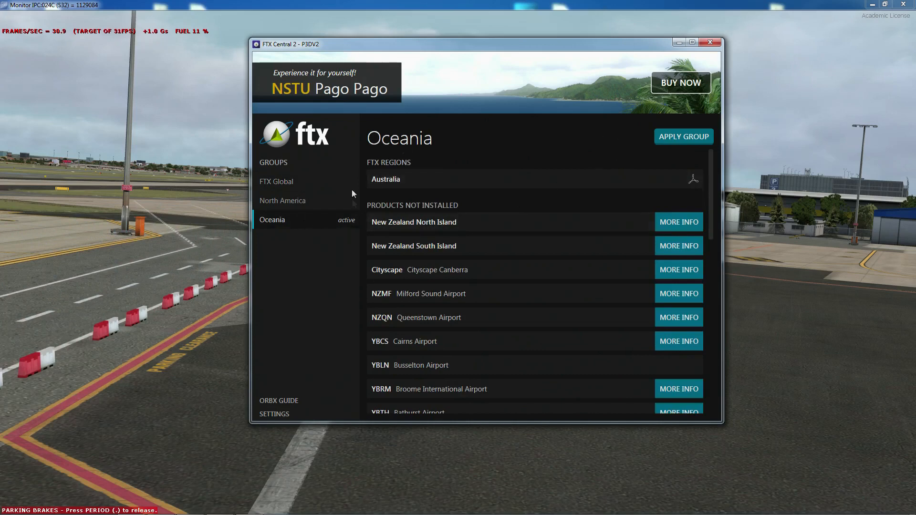
pyautogui.moveTo(399, 188)
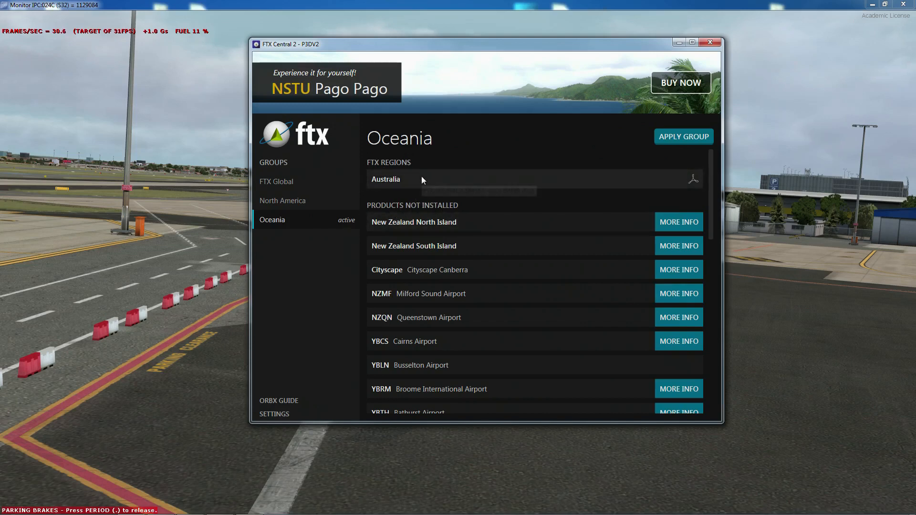
pyautogui.click(286, 182)
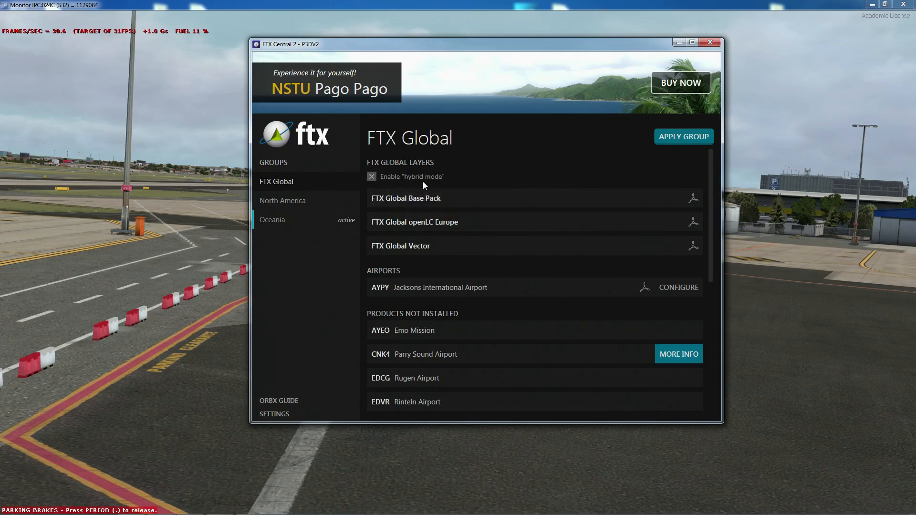
pyautogui.click(282, 219)
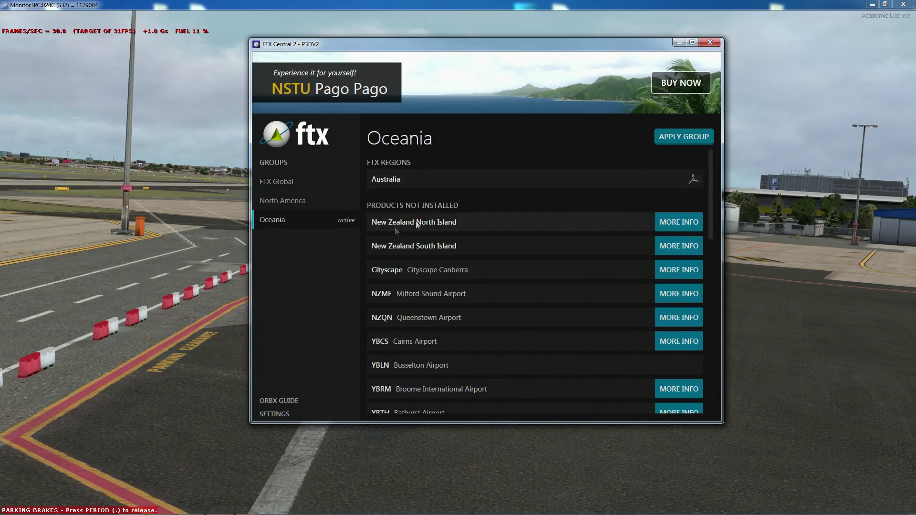
pyautogui.click(277, 182)
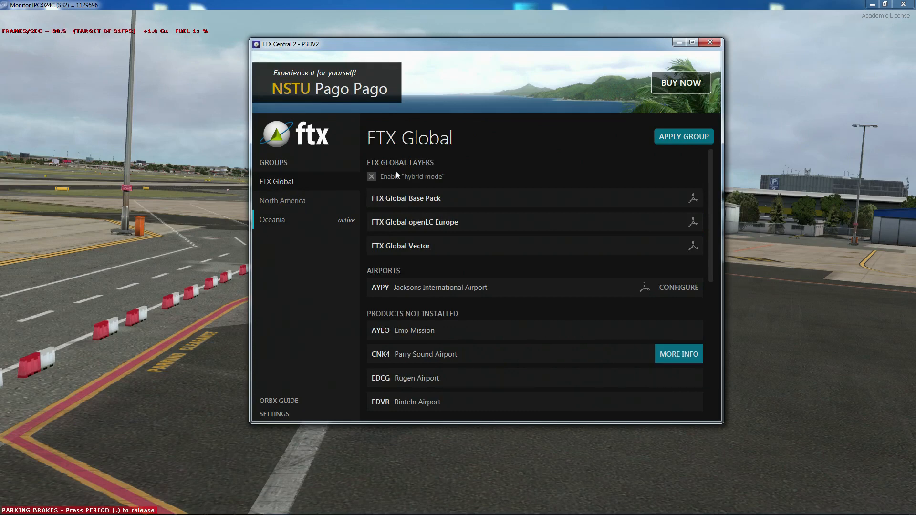
pyautogui.click(275, 221)
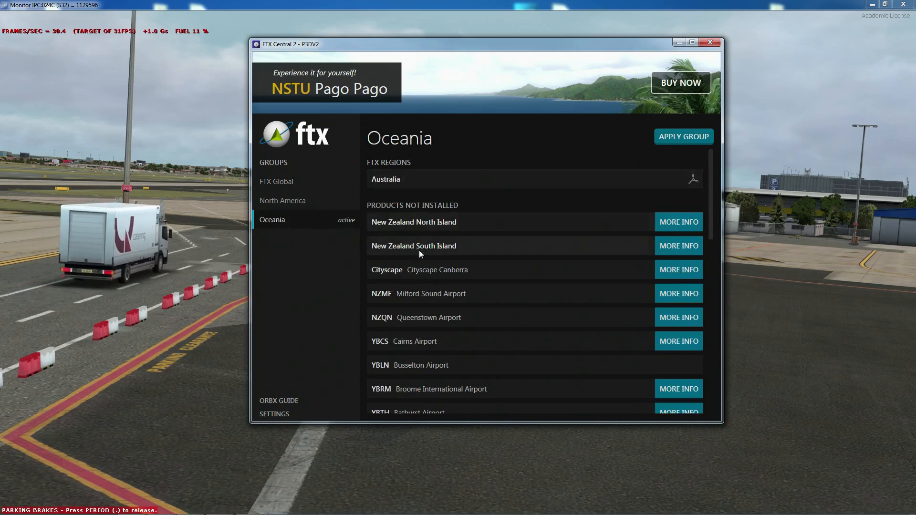
pyautogui.click(281, 180)
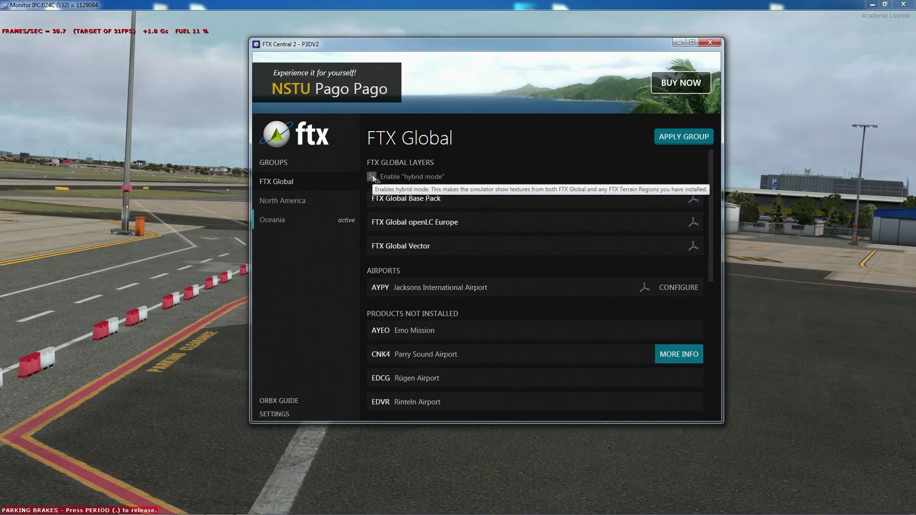
pyautogui.click(279, 220)
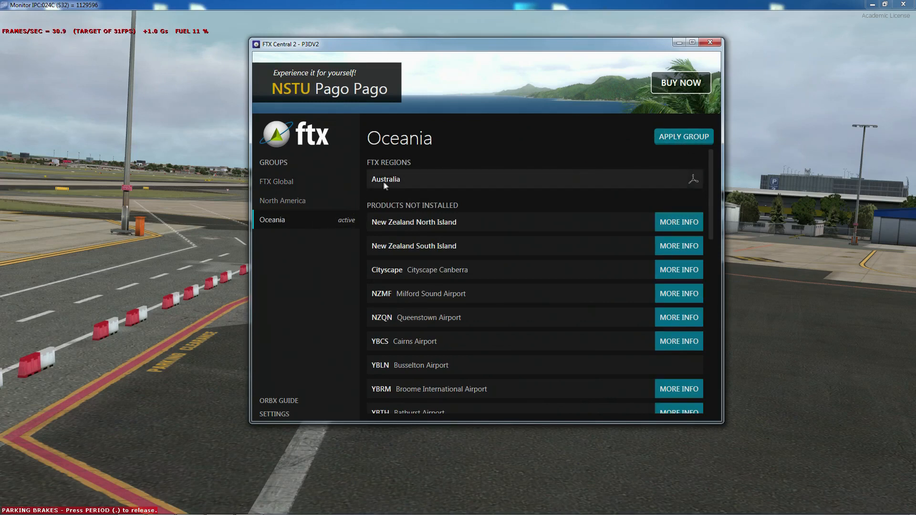
# Compare the North America group's Northern California region with the Oceania group's Australia region.
pyautogui.click(297, 200)
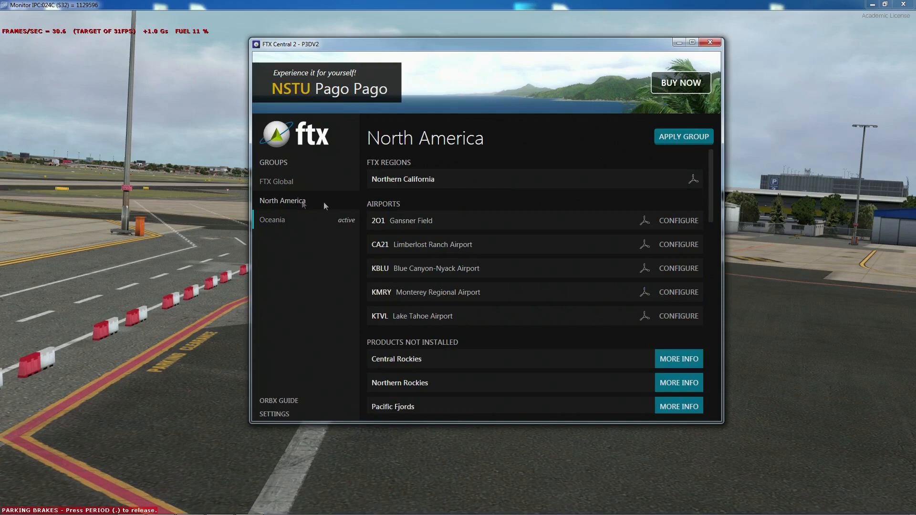
pyautogui.click(292, 220)
pyautogui.click(296, 200)
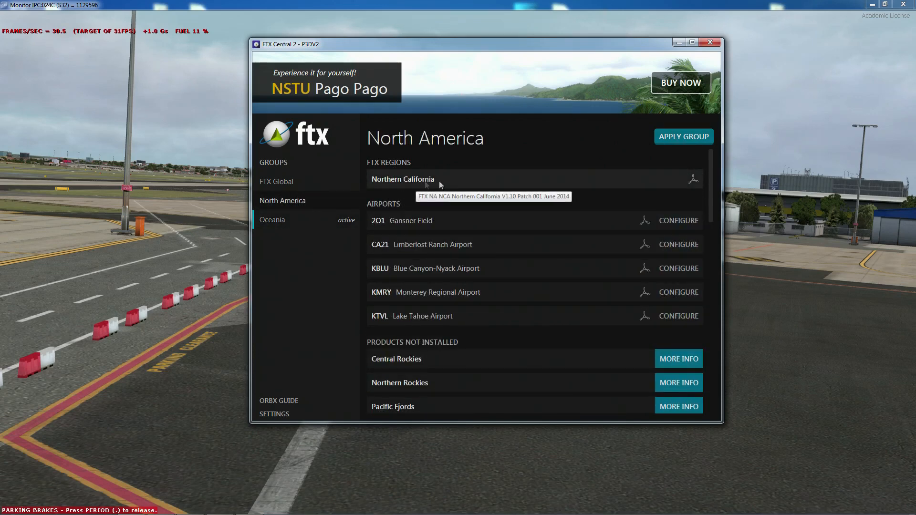
pyautogui.click(276, 220)
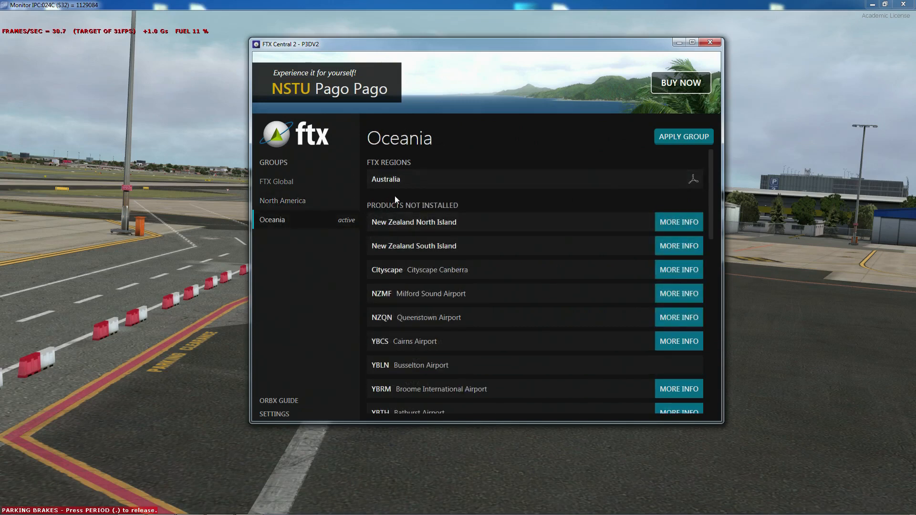
# Disable hybrid mode for the FTX Global layers and return to the Oceania group.
pyautogui.click(261, 181)
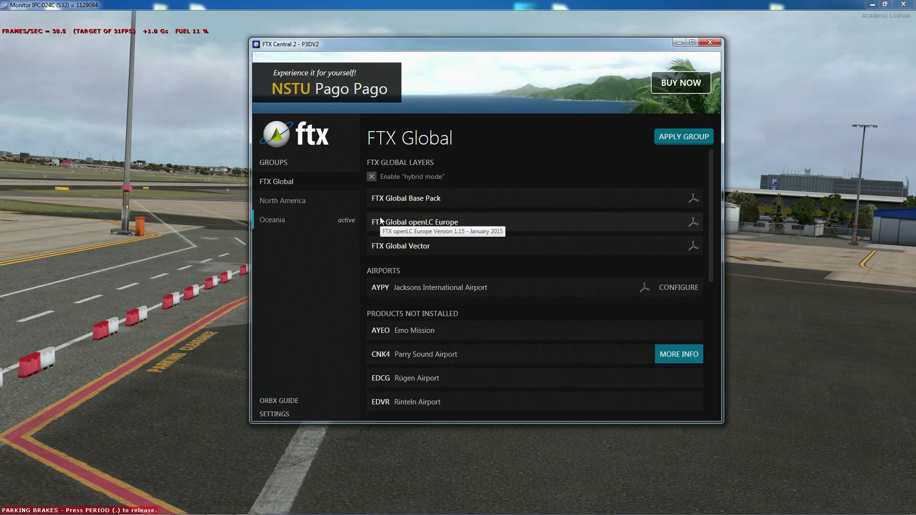
pyautogui.click(372, 177)
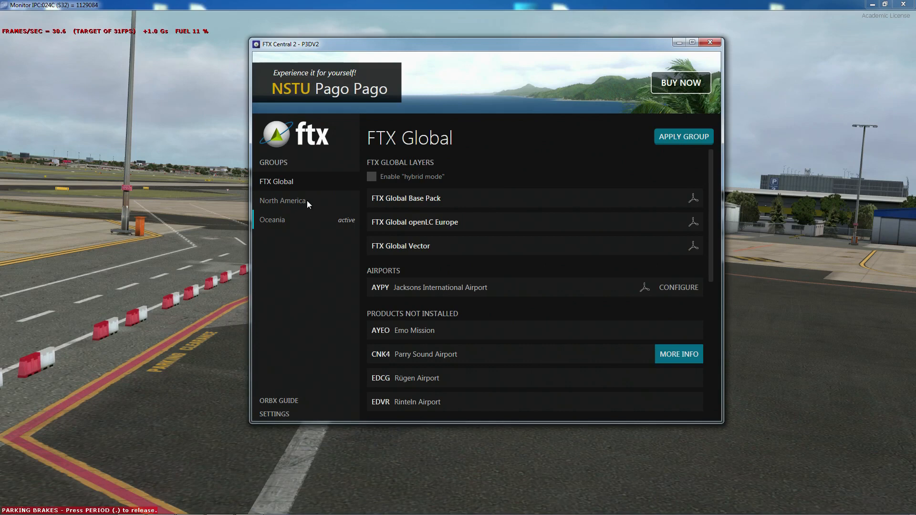
pyautogui.click(273, 221)
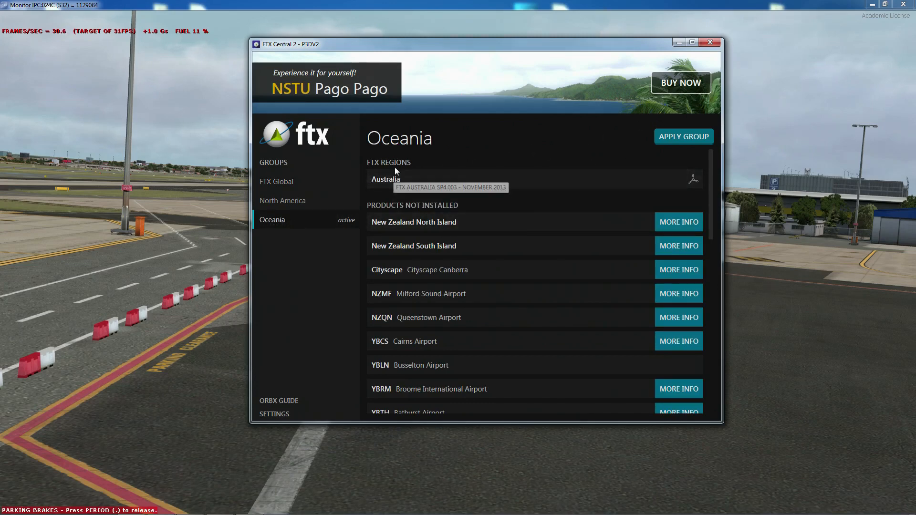
# Switch from FTX Central 2 to the Scenery Config Editor and arrange its window over the simulator view.
pyautogui.click(680, 42)
pyautogui.click(248, 506)
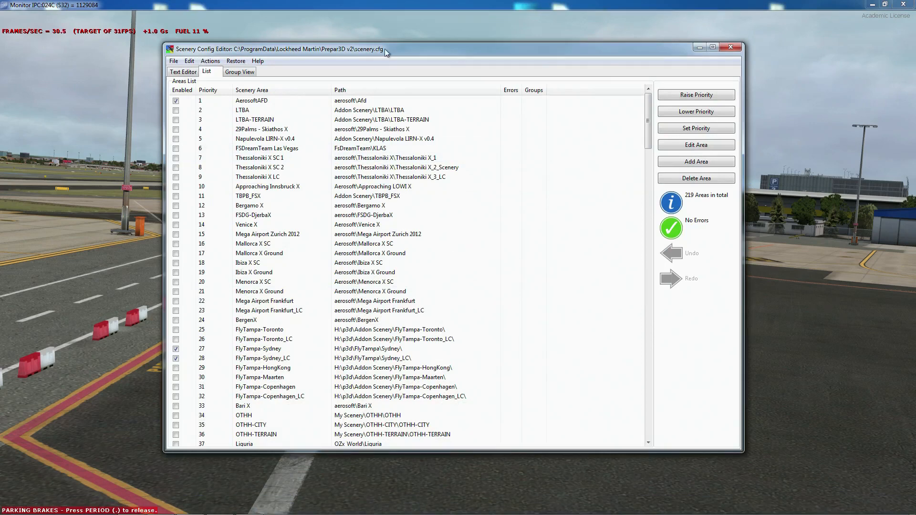
pyautogui.moveTo(382, 49); pyautogui.dragTo(413, 44)
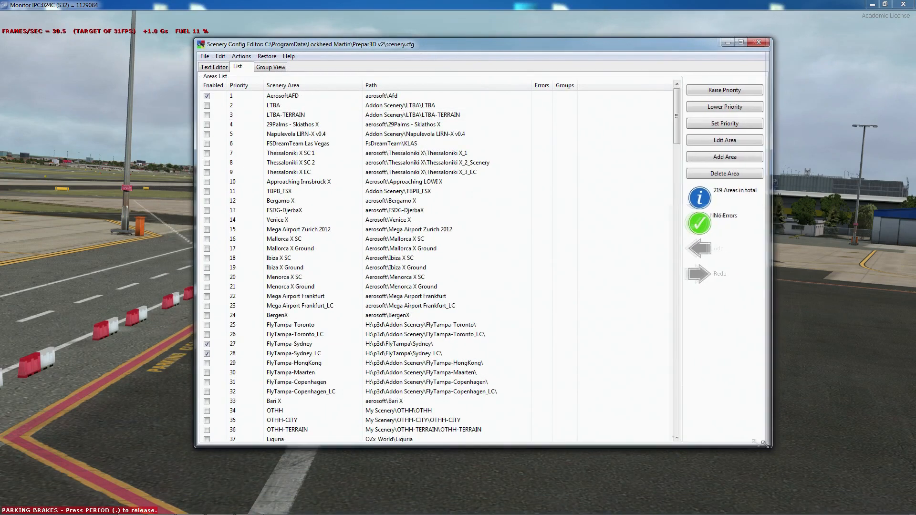
pyautogui.moveTo(773, 446); pyautogui.dragTo(758, 454)
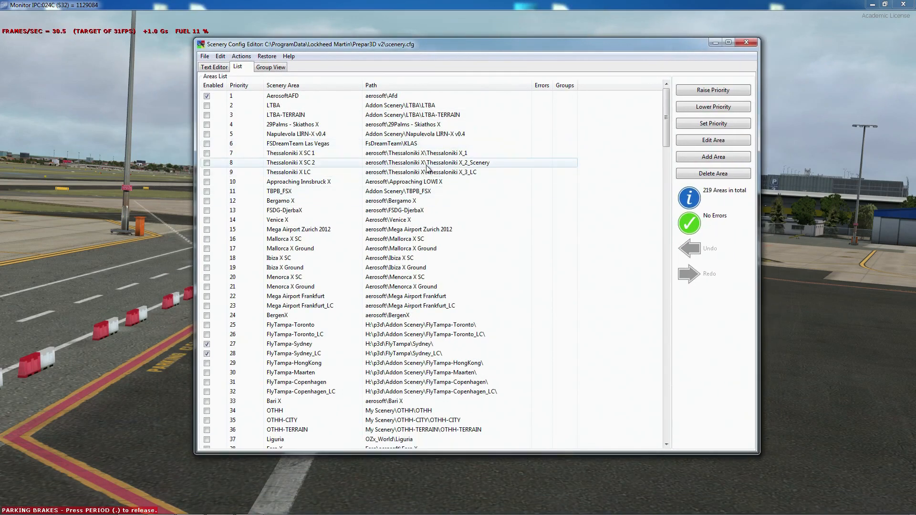
pyautogui.moveTo(408, 44); pyautogui.dragTo(428, 37)
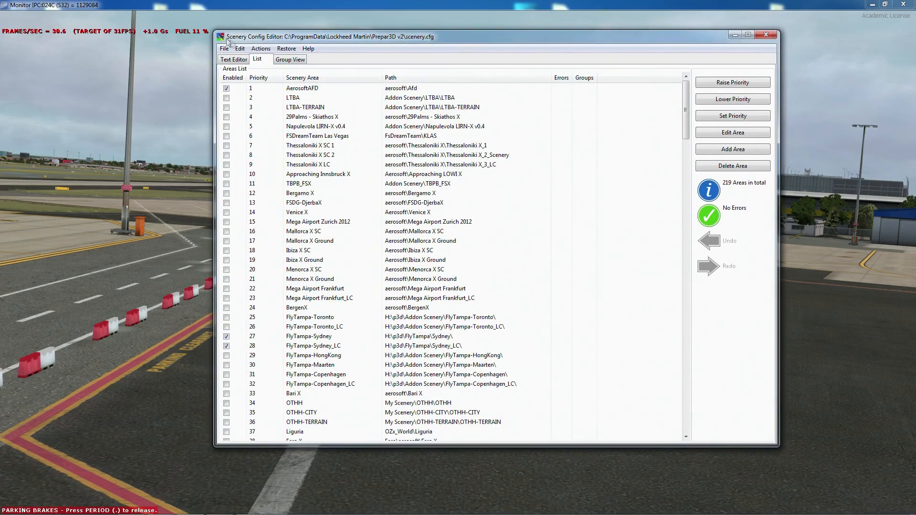
pyautogui.moveTo(685, 109)
pyautogui.mouseDown()
pyautogui.moveTo(689, 138)
pyautogui.moveTo(687, 109)
pyautogui.mouseUp()
# Check the flight simulator directory and scenery file location in the editor's preferences, leaving the settings unchanged.
pyautogui.click(240, 48)
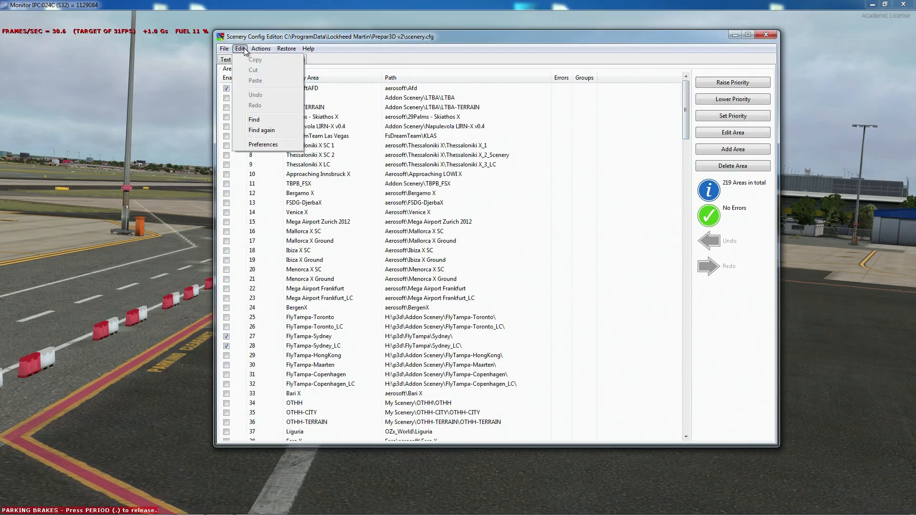
pyautogui.click(262, 144)
pyautogui.moveTo(276, 126); pyautogui.dragTo(462, 122)
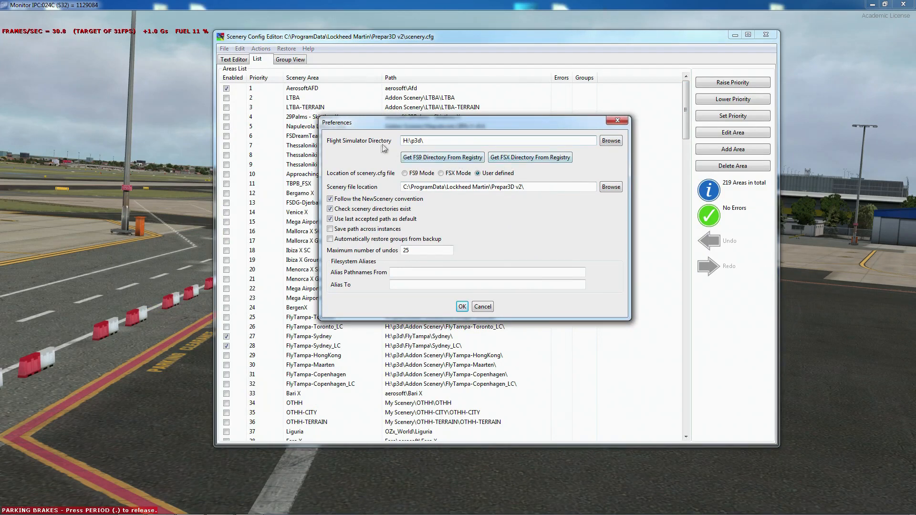
pyautogui.click(402, 140)
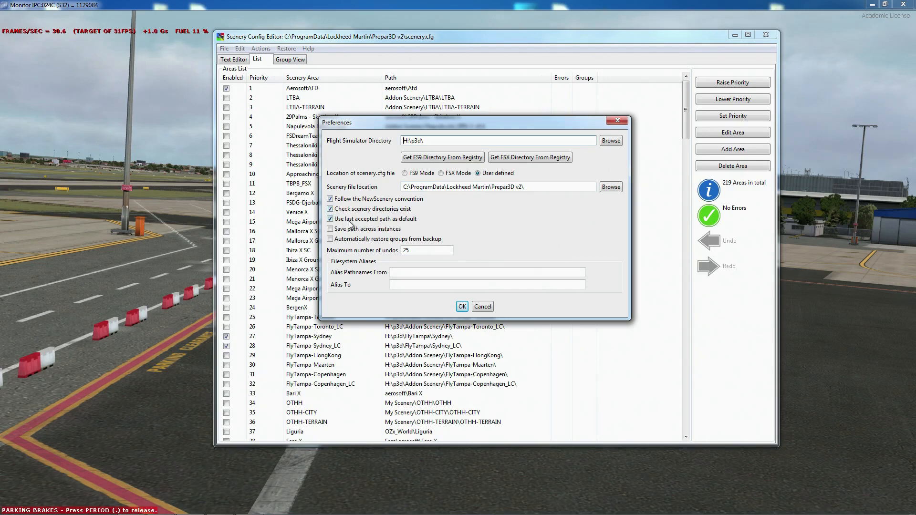
pyautogui.click(480, 306)
# Examine which add-on airport and library areas are enabled, from FlyTampa-Sydney down to the FTX Australia entries.
pyautogui.scroll(-1, 686, 99)
pyautogui.scroll(1, 686, 99)
pyautogui.moveTo(494, 36)
pyautogui.mouseDown()
pyautogui.moveTo(453, 27)
pyautogui.moveTo(545, 37)
pyautogui.moveTo(486, 24)
pyautogui.moveTo(496, 29)
pyautogui.mouseUp()
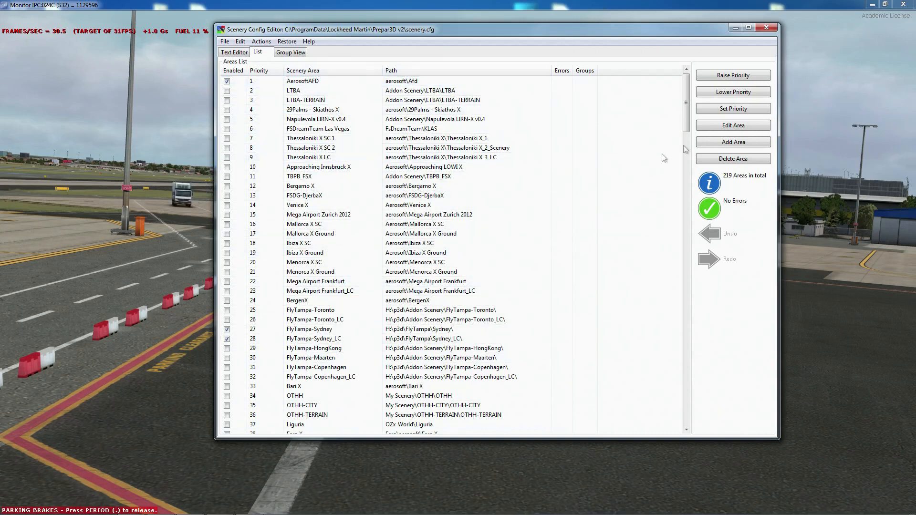
pyautogui.moveTo(687, 98)
pyautogui.mouseDown()
pyautogui.moveTo(692, 141)
pyautogui.moveTo(690, 102)
pyautogui.mouseUp()
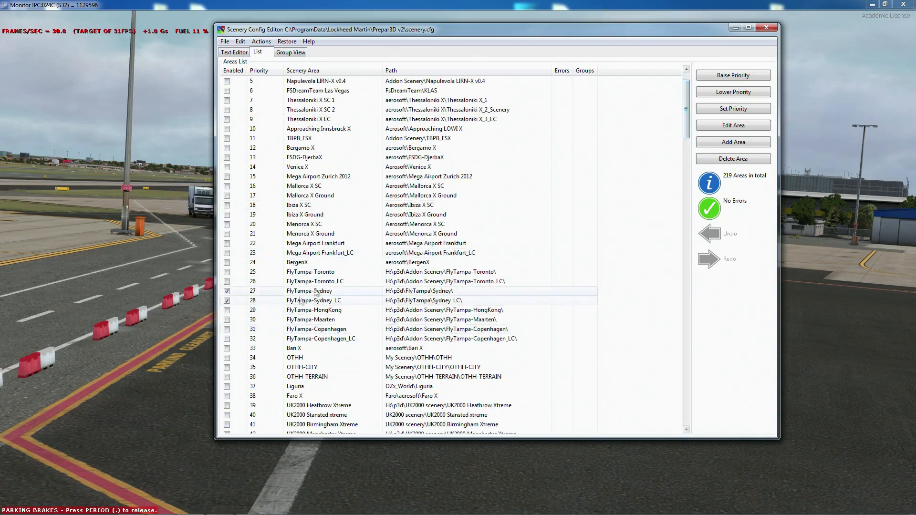
pyautogui.moveTo(686, 116); pyautogui.dragTo(688, 167)
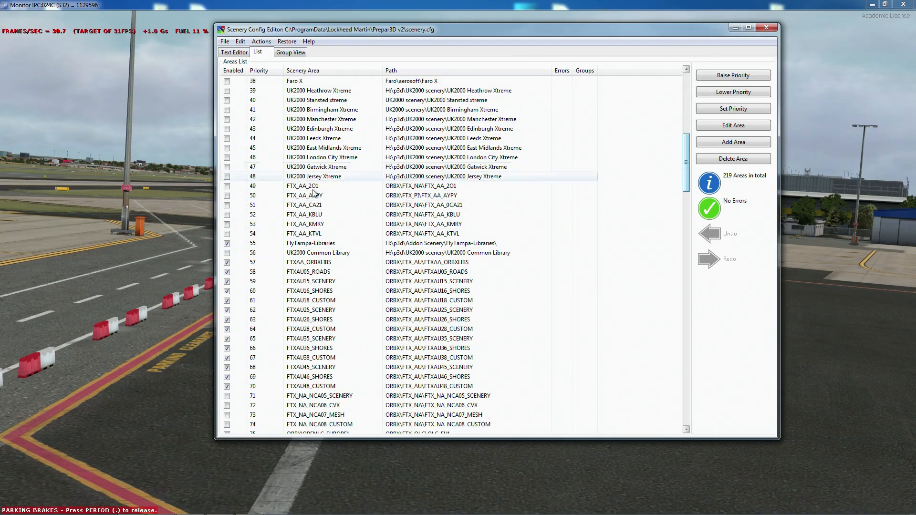
pyautogui.moveTo(686, 151); pyautogui.dragTo(689, 159)
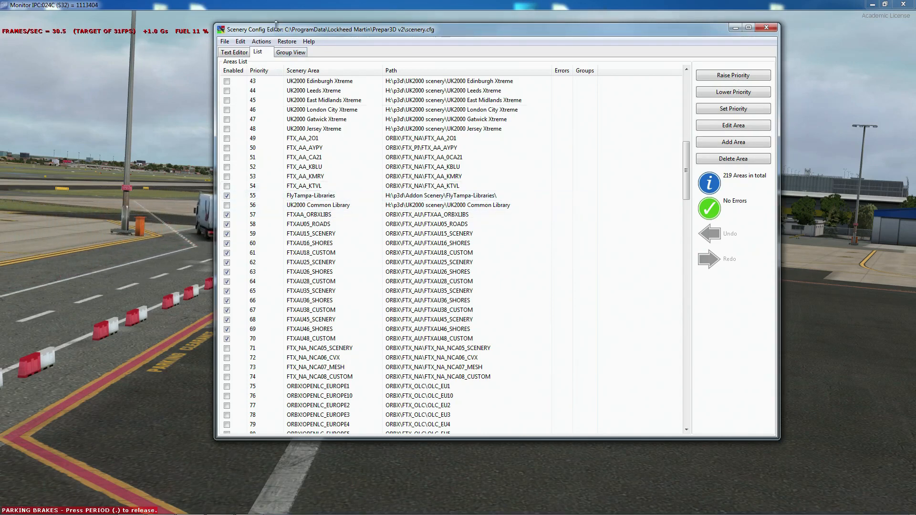
pyautogui.moveTo(310, 30); pyautogui.dragTo(407, 29)
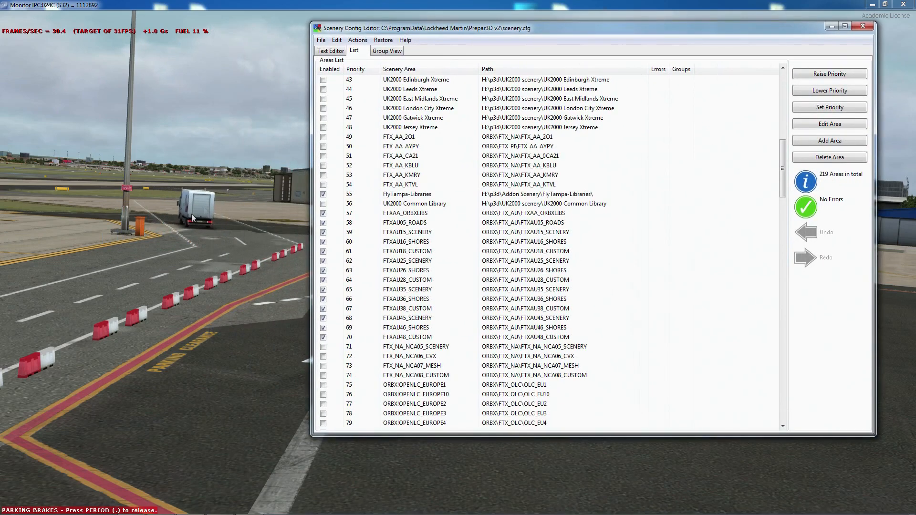
pyautogui.moveTo(483, 28); pyautogui.dragTo(458, 29)
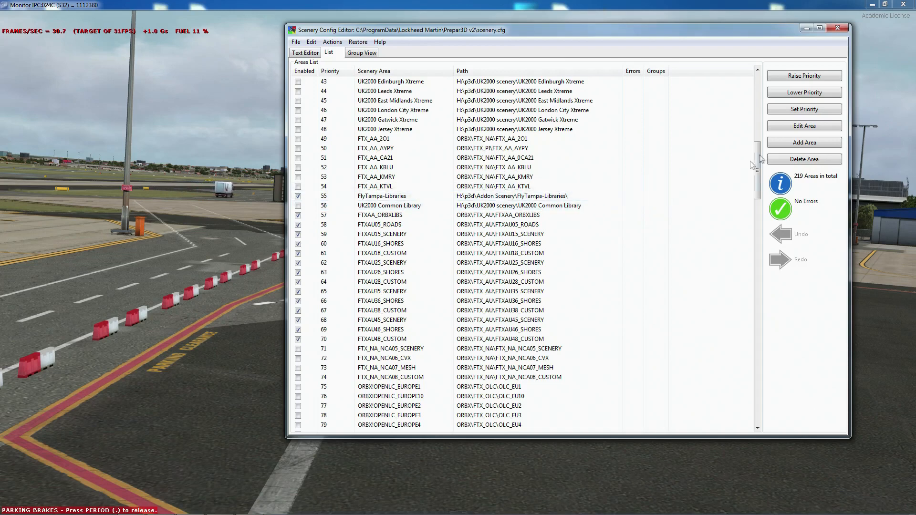
# Examine the priority order of the FTXAU, OpenLC, FreeMeshX, default, FTX Vector and base scenery areas.
pyautogui.moveTo(759, 152); pyautogui.dragTo(759, 162)
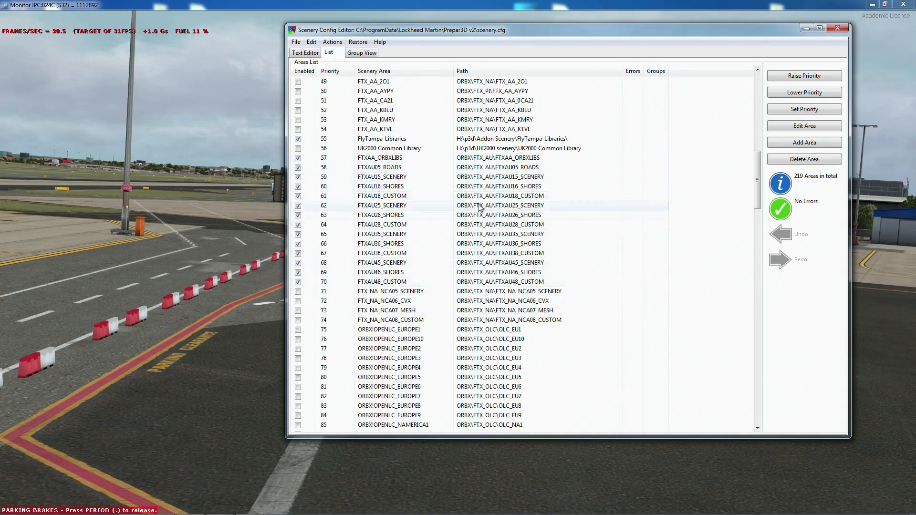
pyautogui.moveTo(758, 169); pyautogui.dragTo(758, 179)
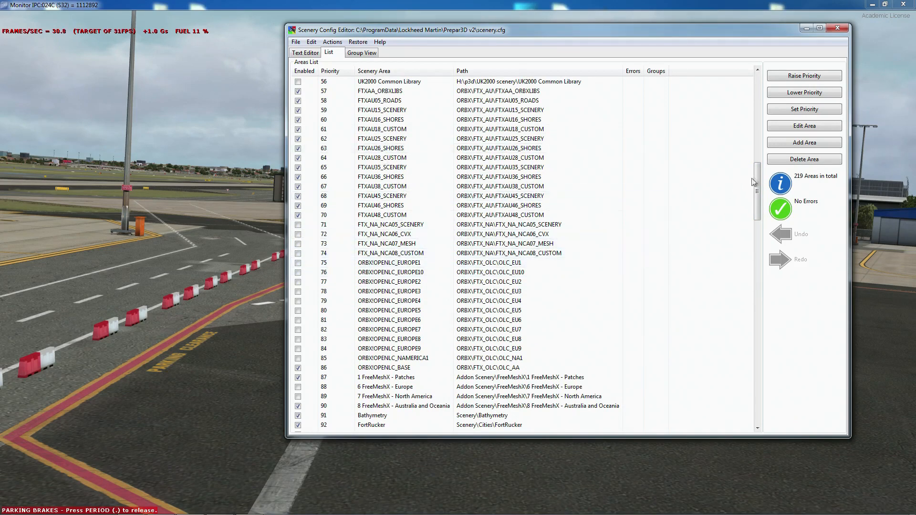
pyautogui.moveTo(758, 178); pyautogui.dragTo(760, 191)
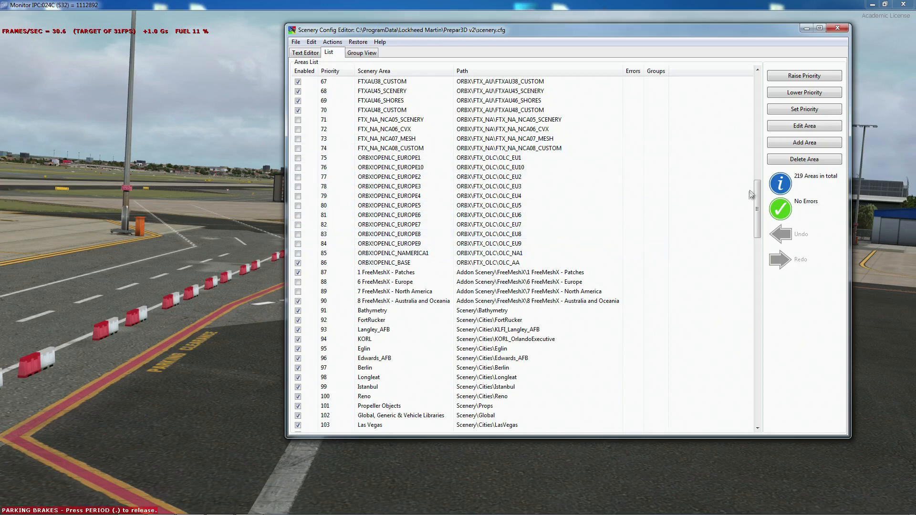
pyautogui.scroll(-1, 757, 196)
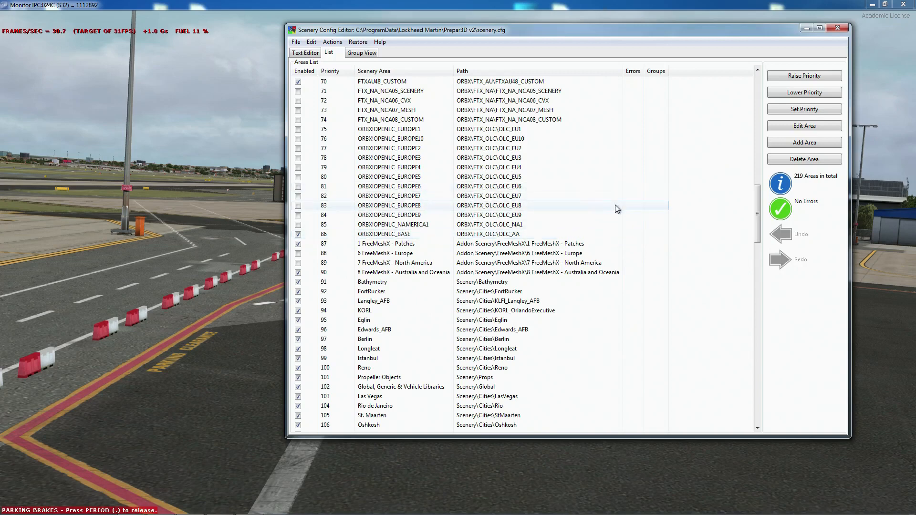
pyautogui.moveTo(757, 212); pyautogui.dragTo(760, 218)
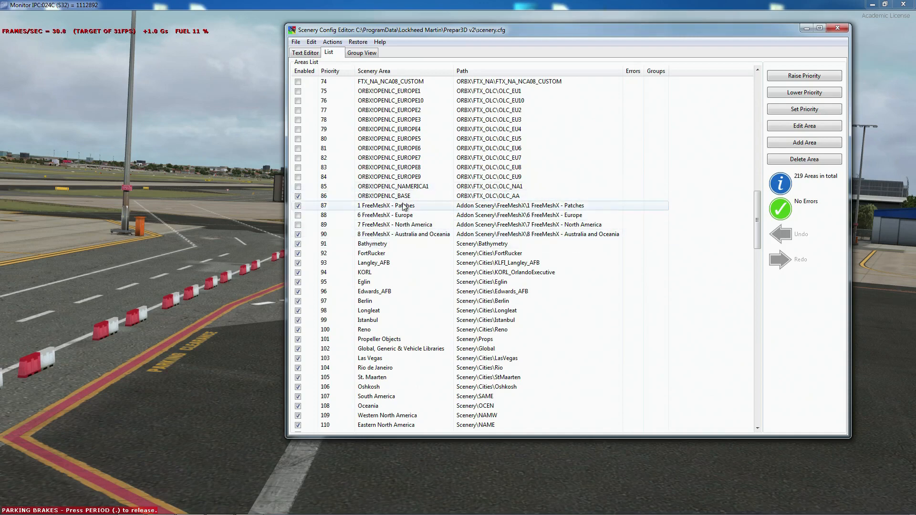
pyautogui.scroll(-2, 620, 213)
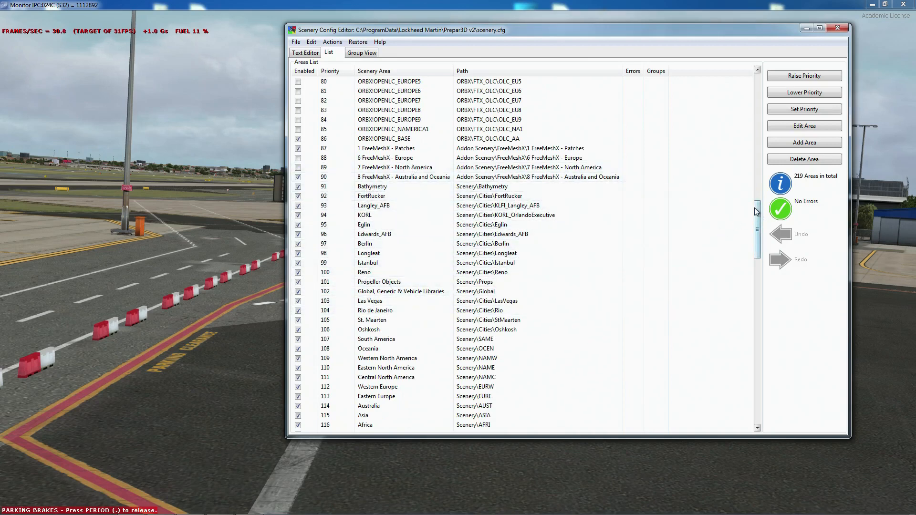
pyautogui.moveTo(756, 212); pyautogui.dragTo(761, 263)
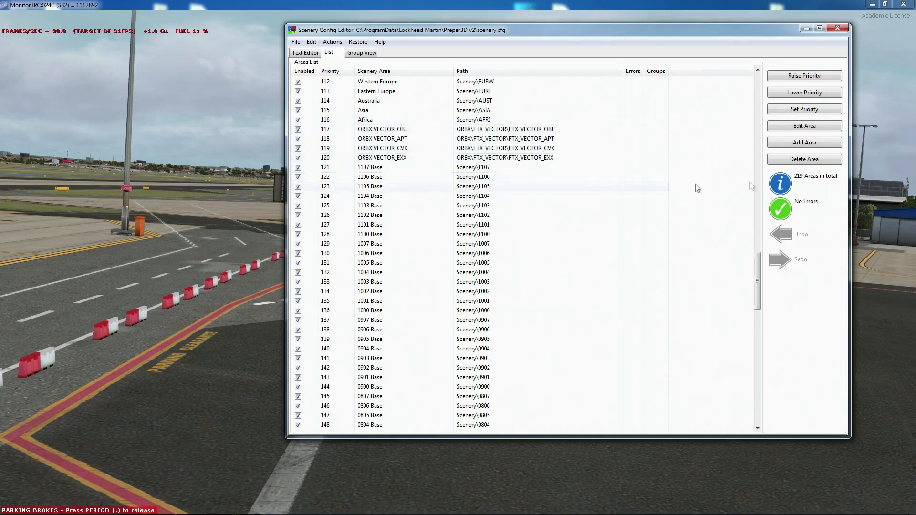
pyautogui.moveTo(759, 265); pyautogui.dragTo(768, 388)
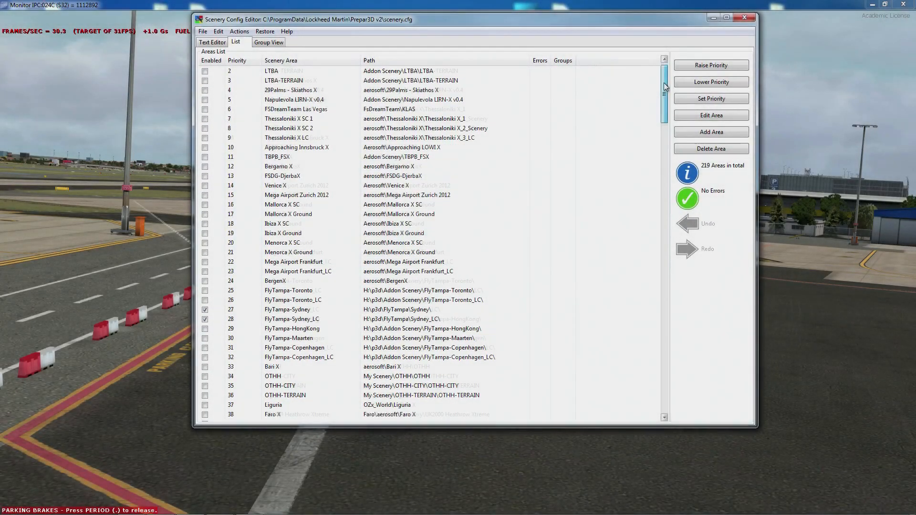
# Disable the AerosoftAFD scenery area with priority 1.
pyautogui.moveTo(602, 18); pyautogui.dragTo(628, 36)
pyautogui.moveTo(692, 97); pyautogui.dragTo(689, 69)
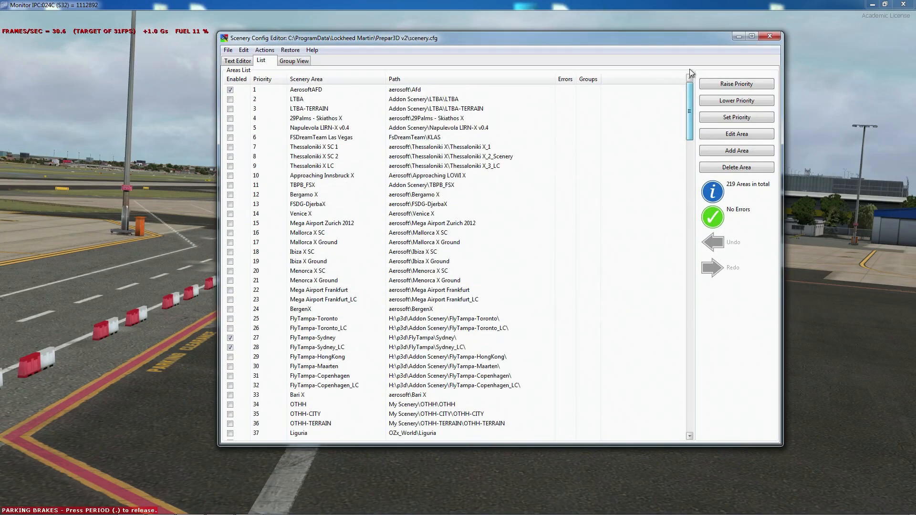
pyautogui.click(230, 90)
# Examine the FlyTampa-Libraries, FTXAA_ORBXLIBS and FTXAU entries among the enabled scenery areas.
pyautogui.moveTo(691, 107); pyautogui.dragTo(691, 114)
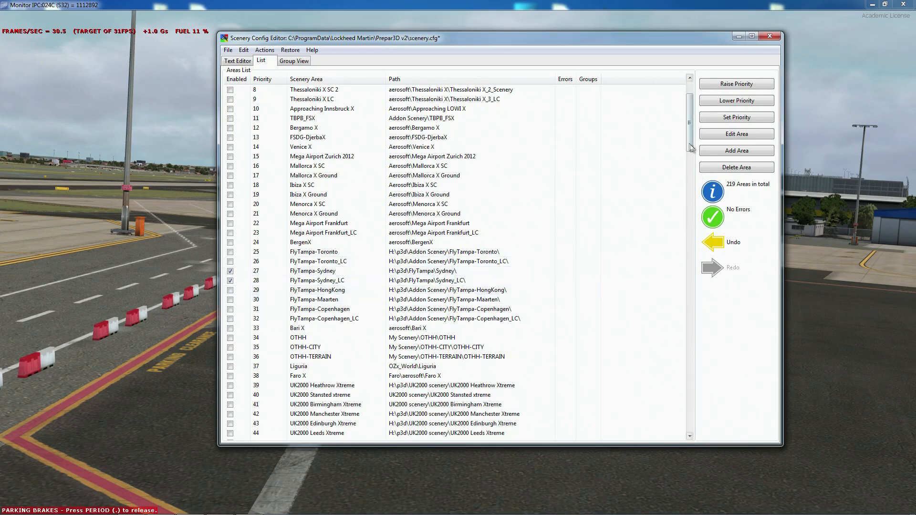
pyautogui.scroll(-3, 693, 156)
pyautogui.moveTo(693, 156); pyautogui.dragTo(695, 189)
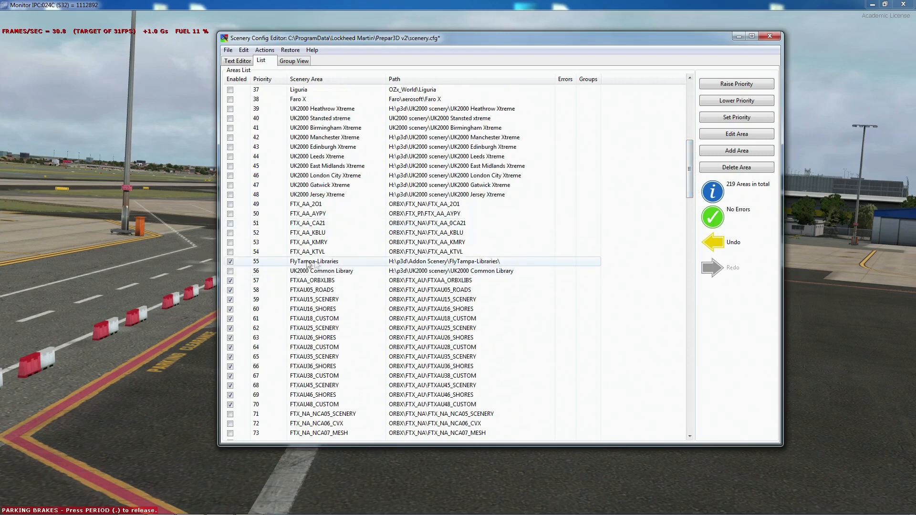
pyautogui.click(230, 281)
pyautogui.moveTo(689, 156); pyautogui.dragTo(690, 167)
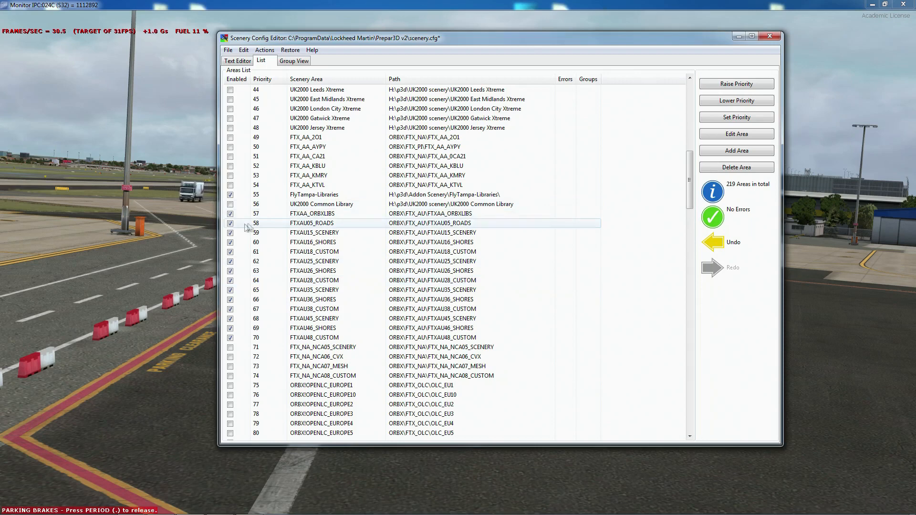
pyautogui.click(230, 224)
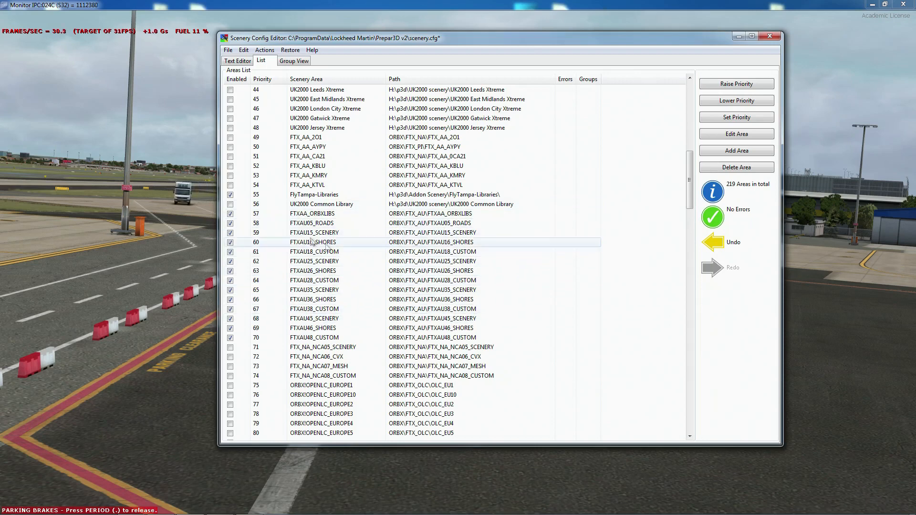
# Disable the ORBX!OPENLC_BASE scenery area below the OpenLC Europe and North America entries.
pyautogui.scroll(-3, 362, 272)
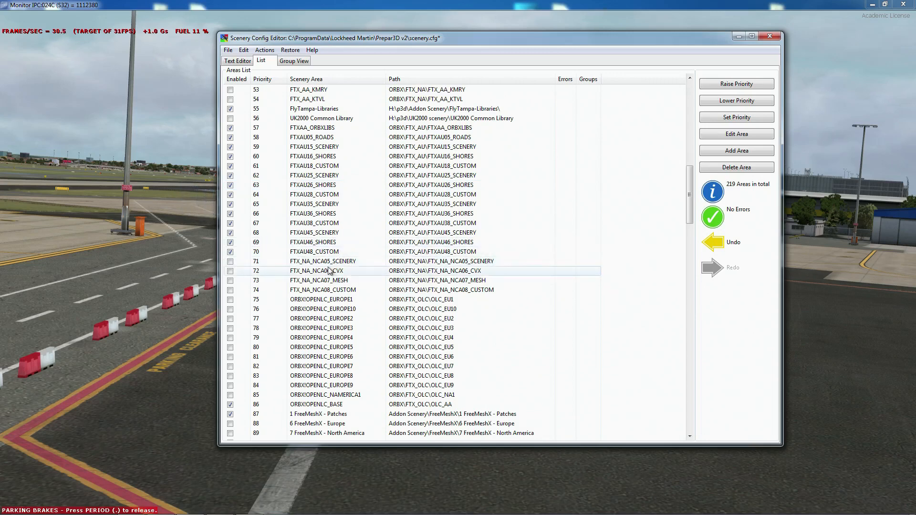
pyautogui.scroll(-2, 328, 271)
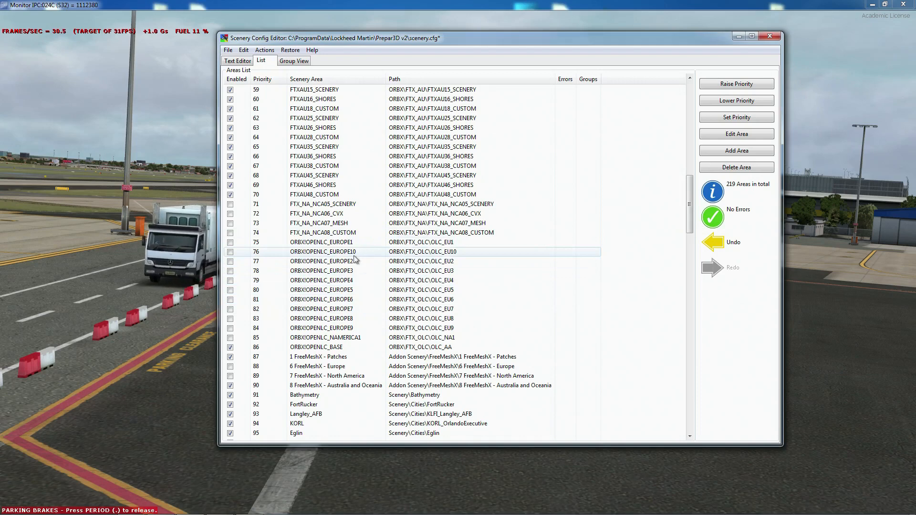
pyautogui.scroll(-3, 277, 267)
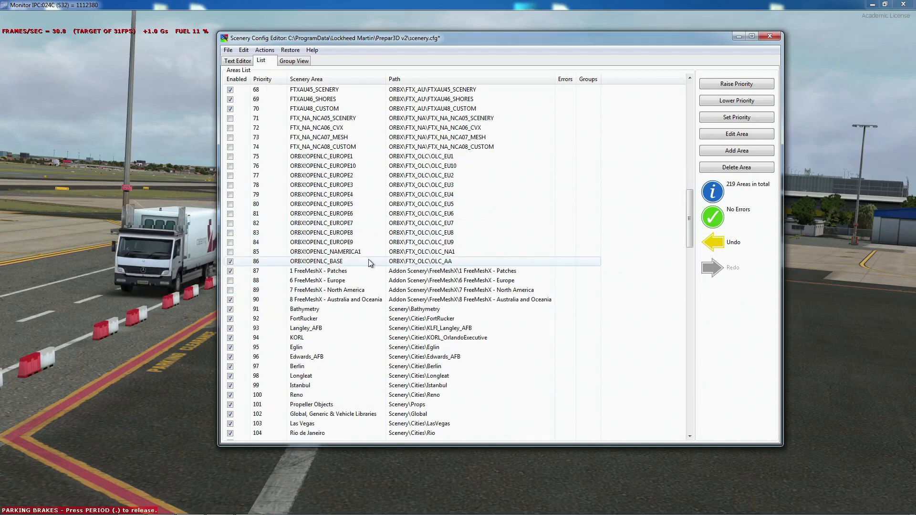
pyautogui.click(230, 262)
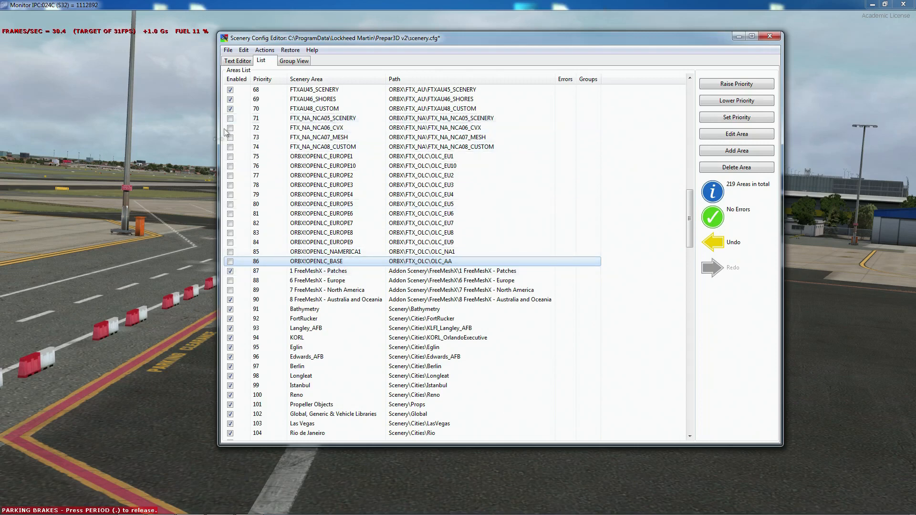
# Compare the enabled FTXAU Australia areas with the disabled FTX_NA and OpenLC areas.
pyautogui.scroll(4, 688, 217)
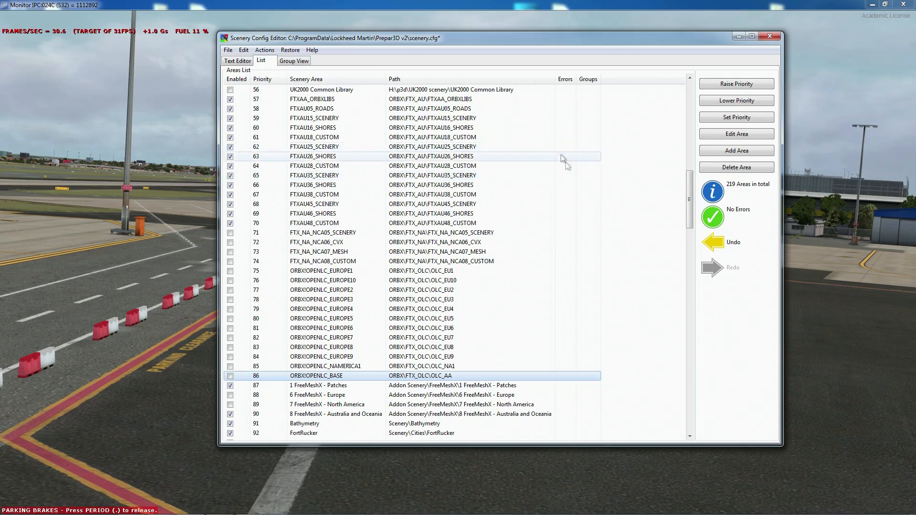
pyautogui.moveTo(689, 205); pyautogui.dragTo(690, 208)
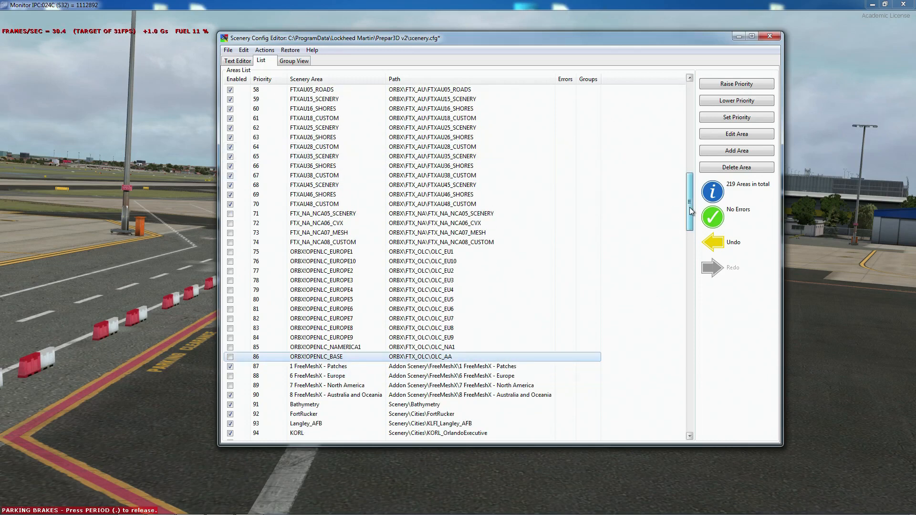
pyautogui.moveTo(691, 212); pyautogui.dragTo(692, 217)
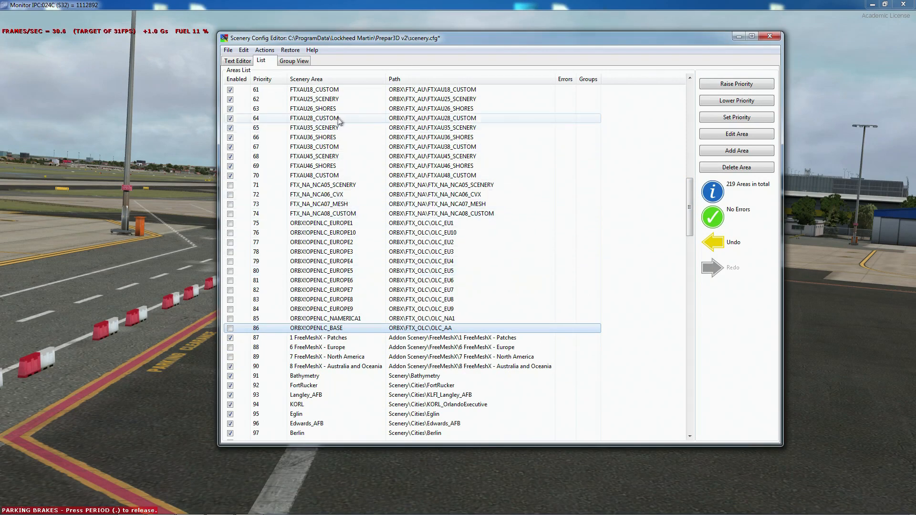
pyautogui.moveTo(691, 221); pyautogui.dragTo(683, 198)
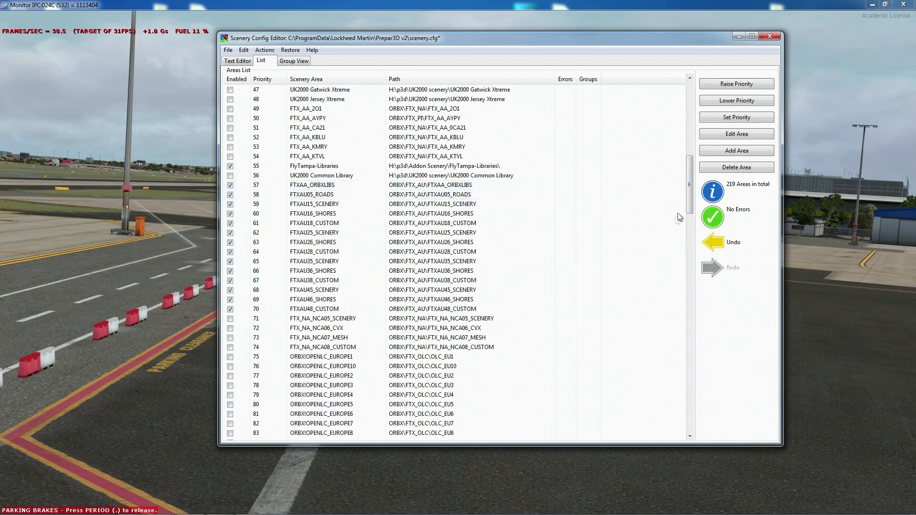
pyautogui.moveTo(690, 201); pyautogui.dragTo(691, 205)
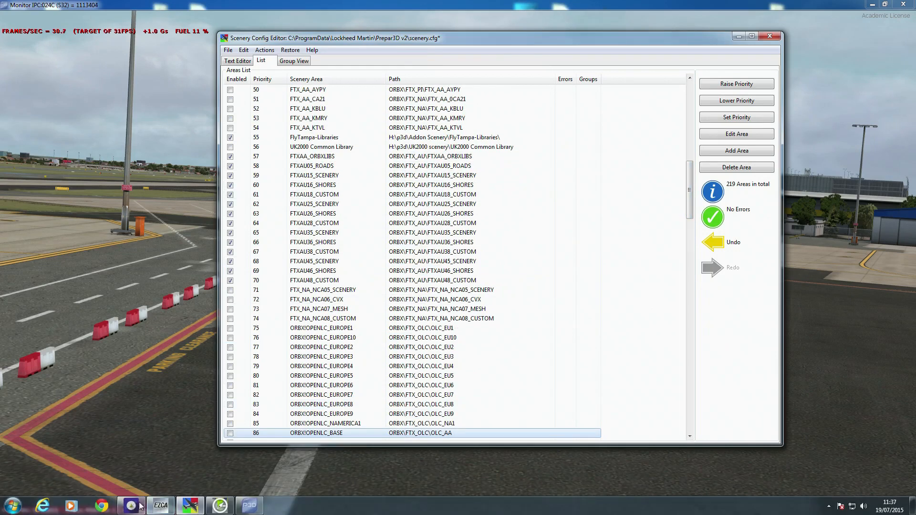
# Switch to FTX Central 2 and enable hybrid mode for the FTX Global group, then return to the Scenery Config Editor.
pyautogui.click(183, 509)
pyautogui.click(288, 180)
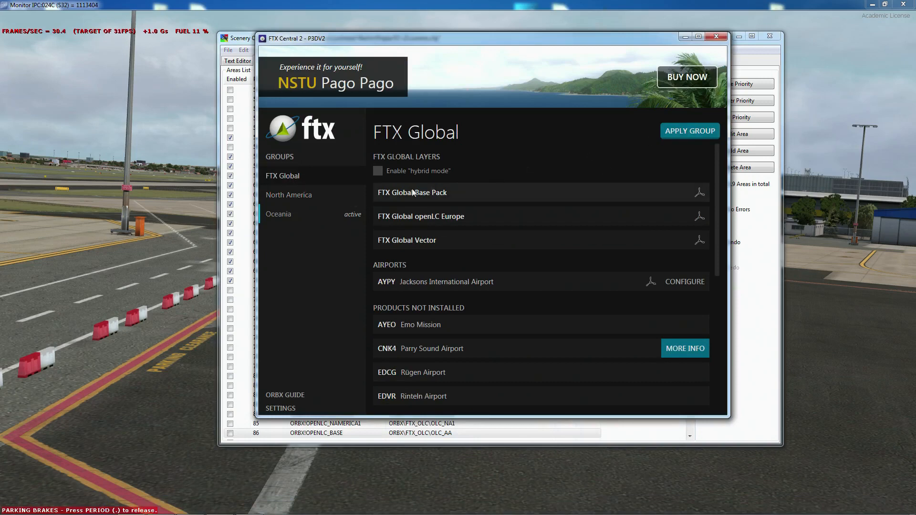
pyautogui.click(378, 171)
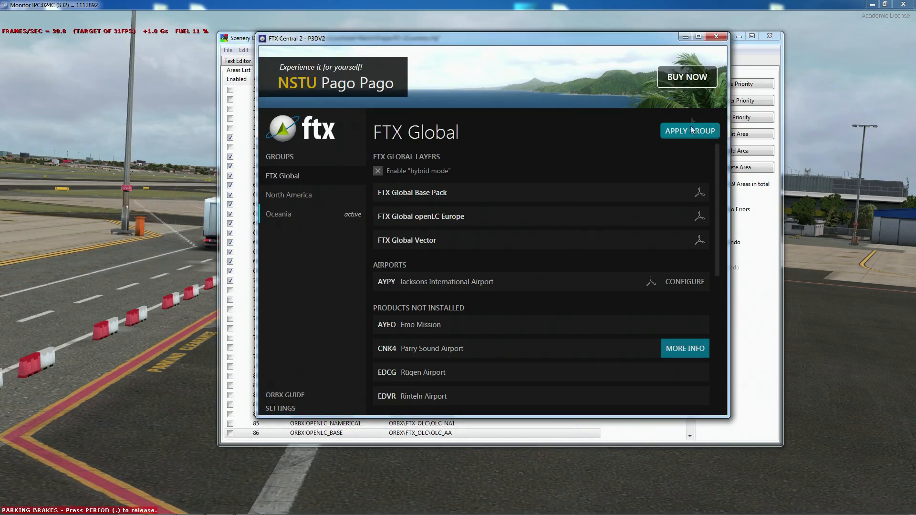
pyautogui.click(685, 37)
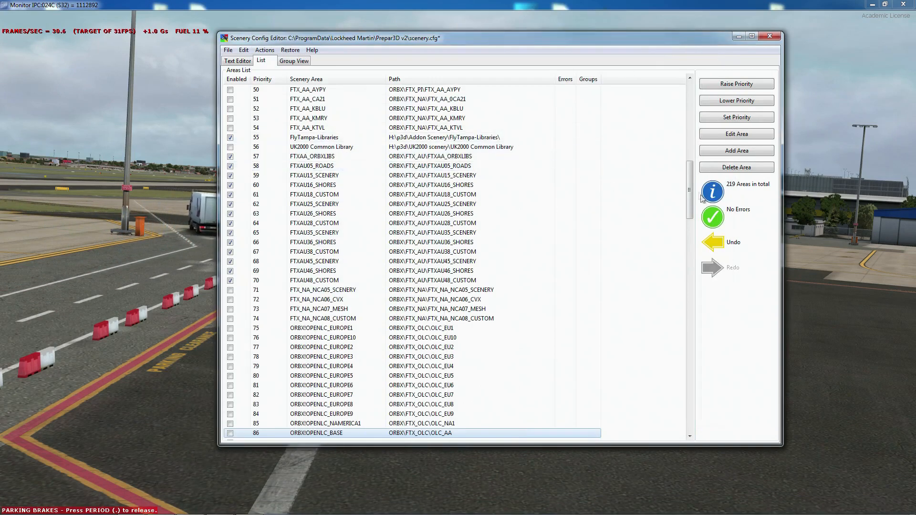
# Enable the ORBX!OPENLC_BASE scenery area with priority 86.
pyautogui.moveTo(691, 191); pyautogui.dragTo(693, 207)
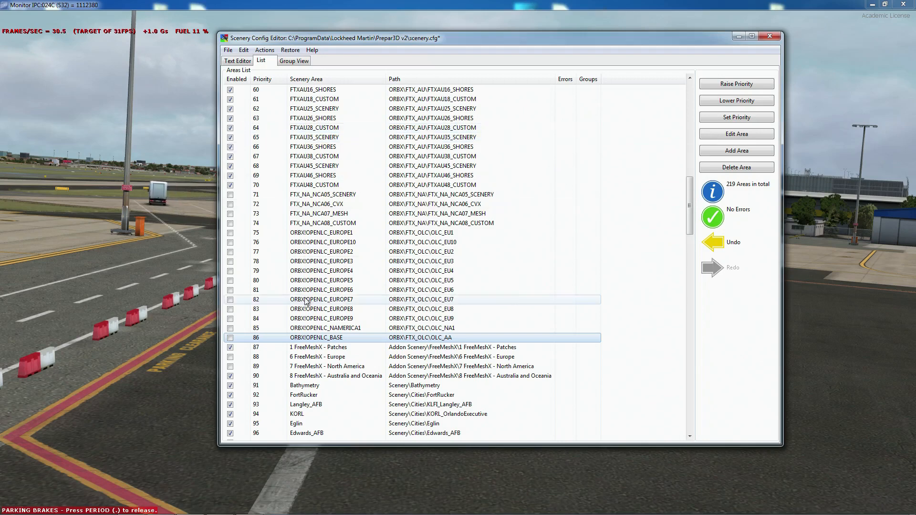
pyautogui.click(230, 338)
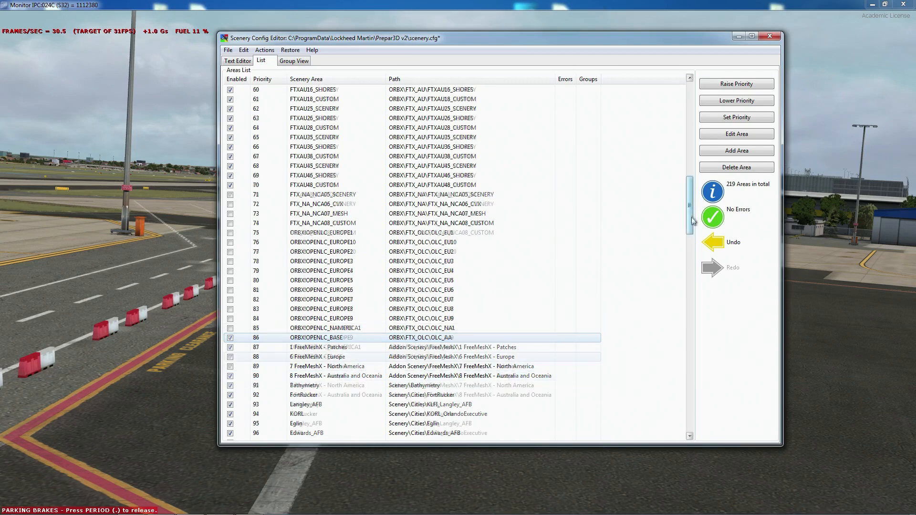
# Enable the FlyTampa-HongKong scenery area below the FlyTampa-Sydney entries.
pyautogui.scroll(20, 678, 220)
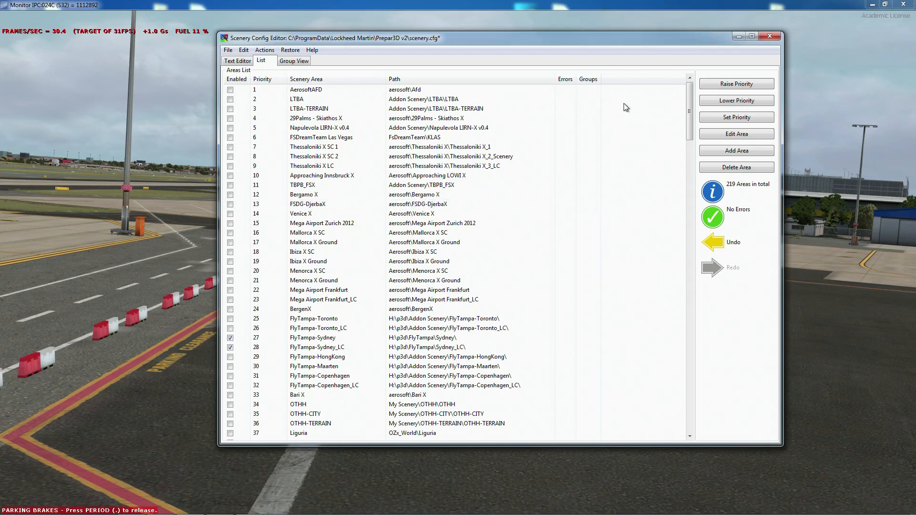
pyautogui.moveTo(691, 98); pyautogui.dragTo(691, 127)
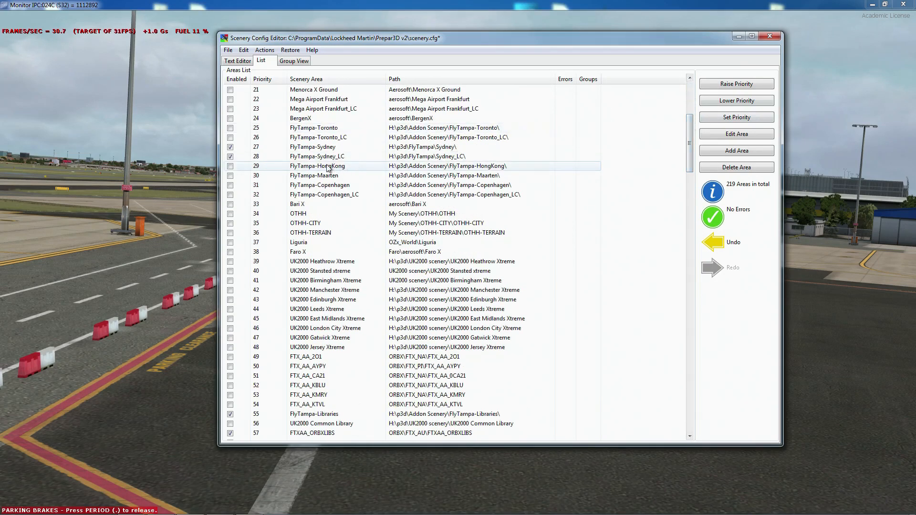
pyautogui.click(230, 166)
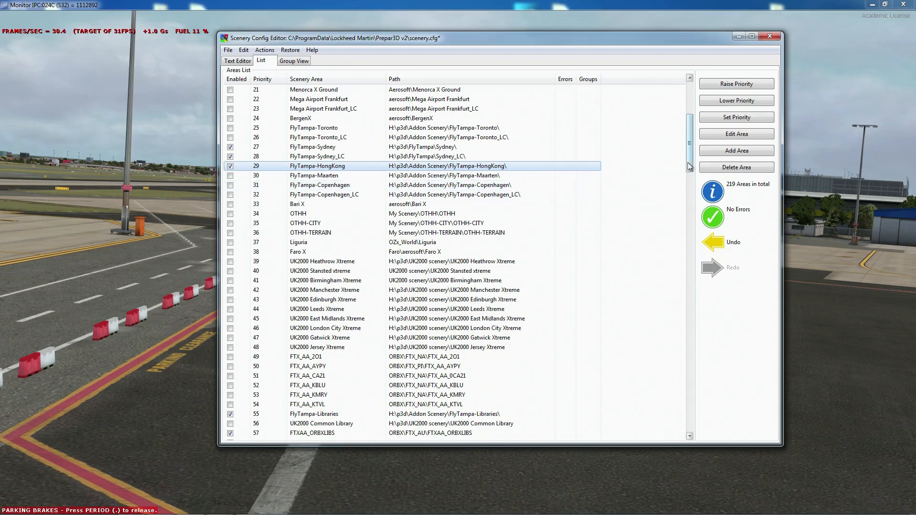
# Examine the order of the scenery areas, from the add-on airports through the FTX, OpenLC and FreeMeshX entries to the default base layers.
pyautogui.moveTo(690, 157); pyautogui.dragTo(690, 124)
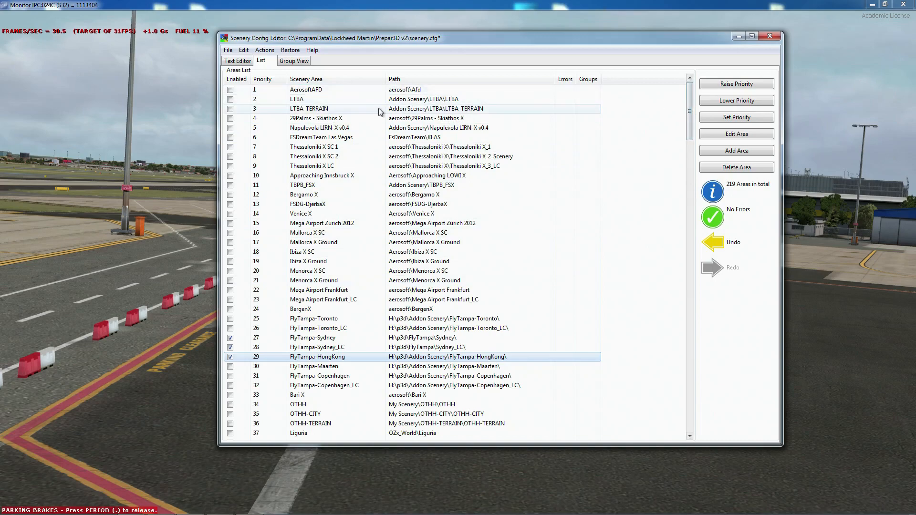
pyautogui.moveTo(689, 102); pyautogui.dragTo(694, 152)
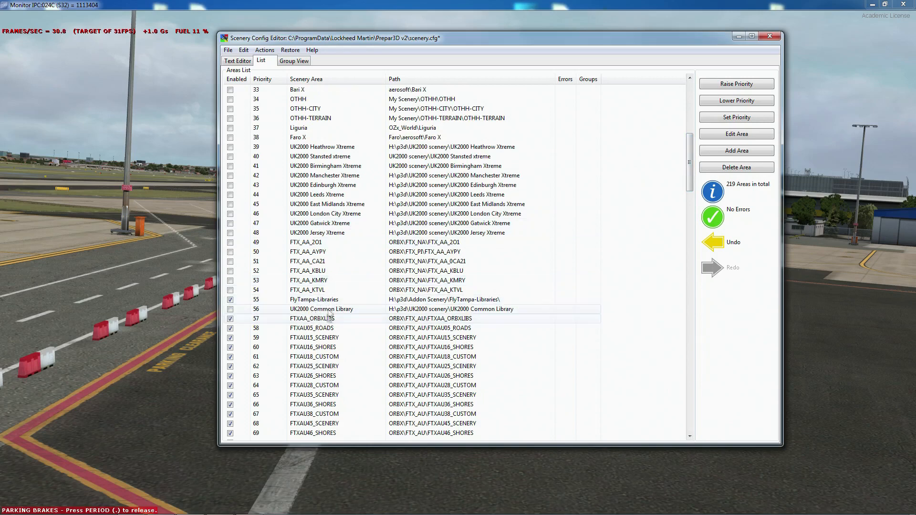
pyautogui.scroll(-4, 482, 245)
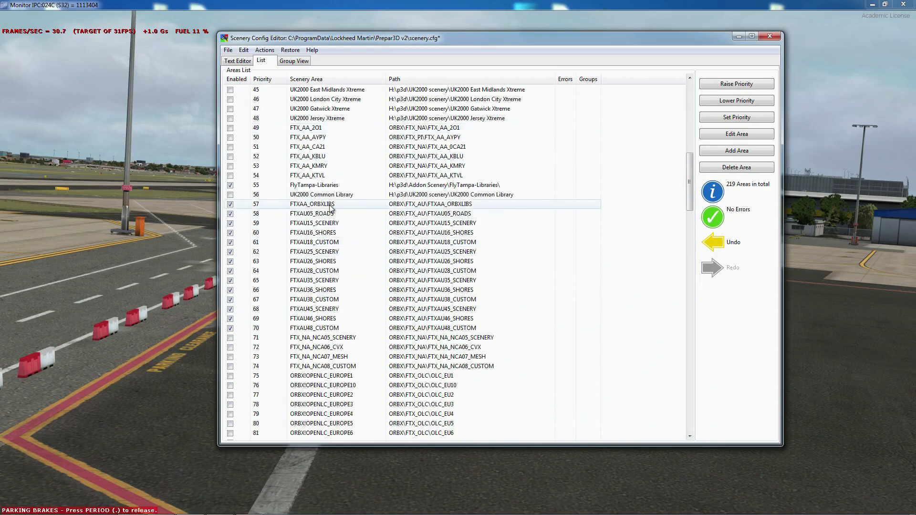
pyautogui.scroll(-2, 334, 271)
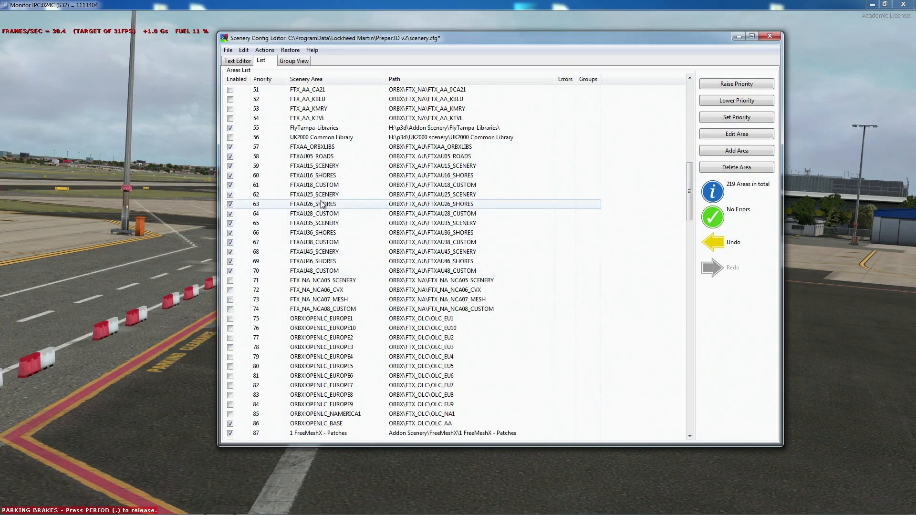
pyautogui.scroll(-5, 331, 154)
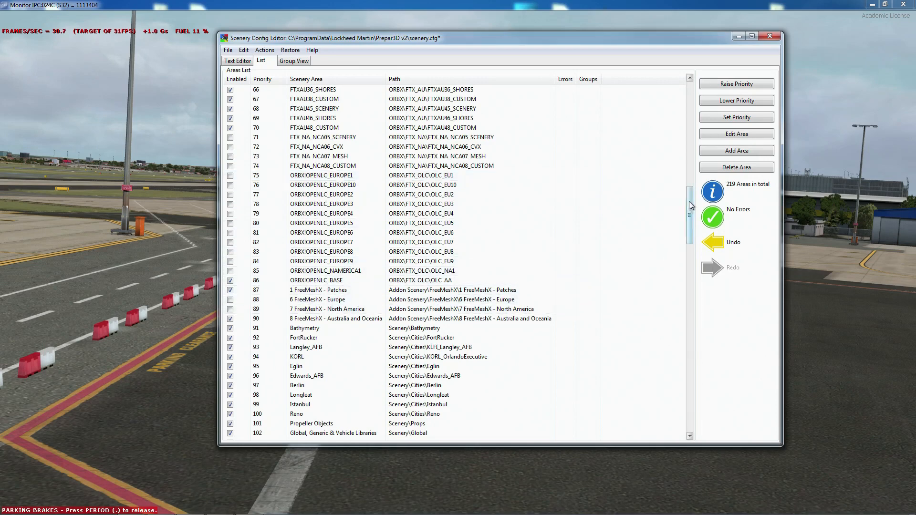
pyautogui.moveTo(689, 201); pyautogui.dragTo(693, 219)
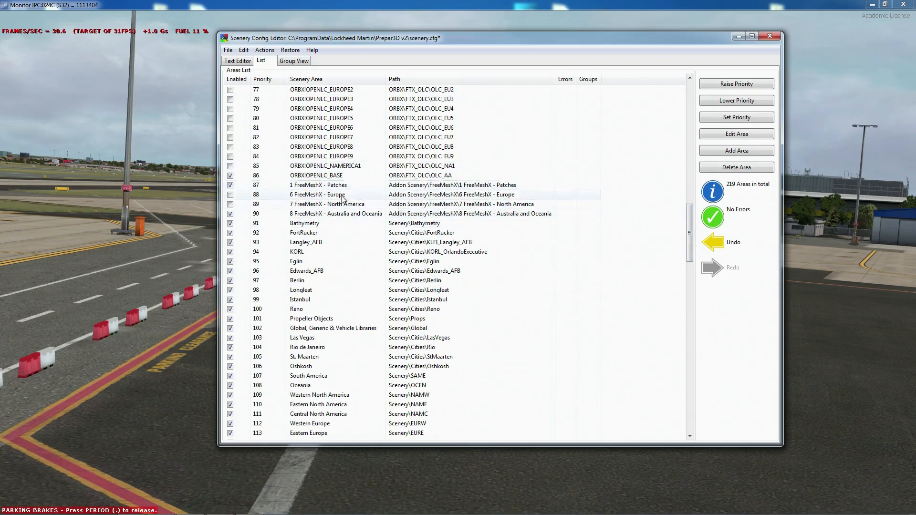
pyautogui.moveTo(691, 212); pyautogui.dragTo(691, 221)
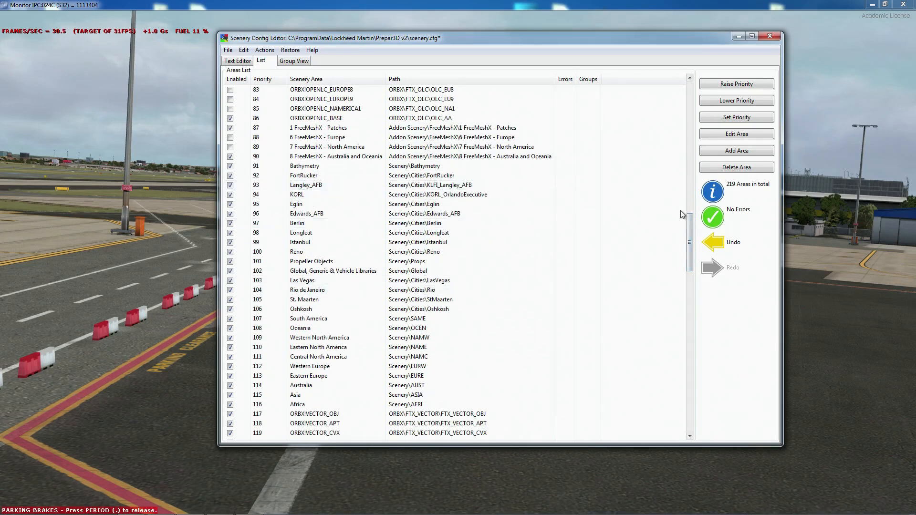
pyautogui.scroll(-9, 691, 218)
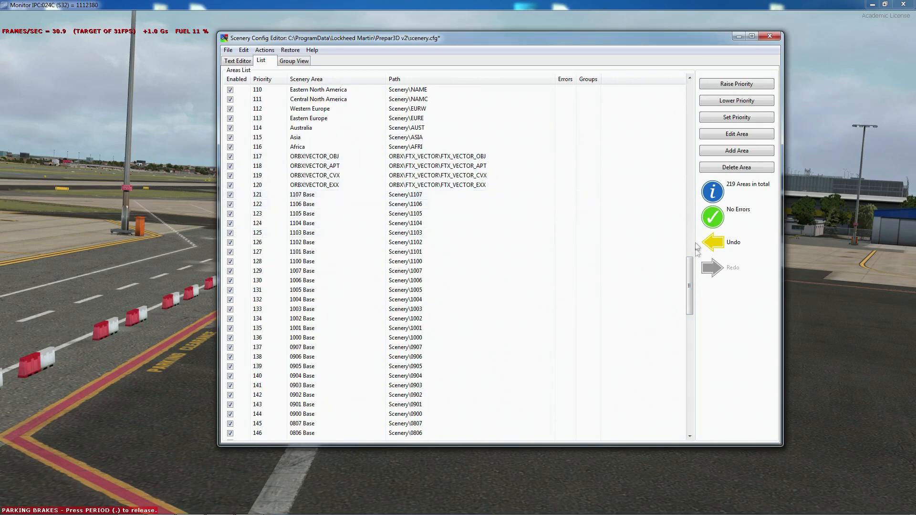
pyautogui.moveTo(689, 271); pyautogui.dragTo(689, 389)
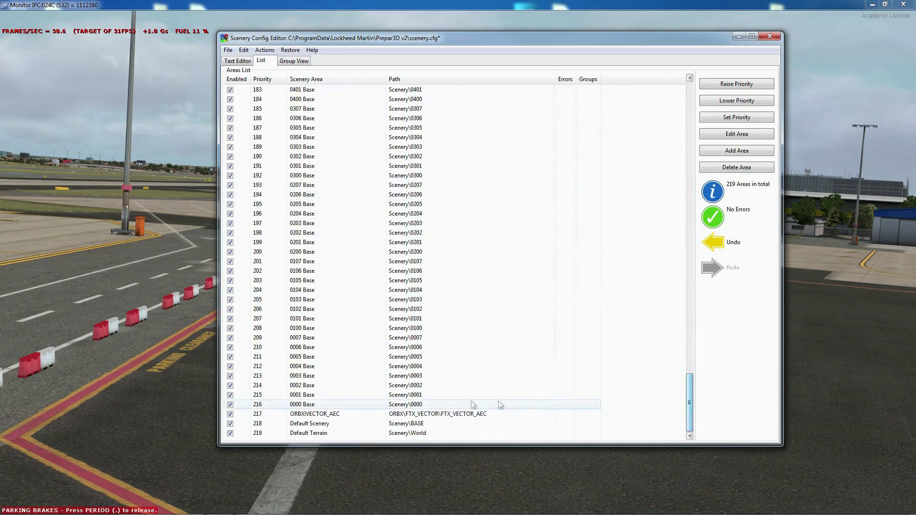
pyautogui.moveTo(687, 402); pyautogui.dragTo(711, 107)
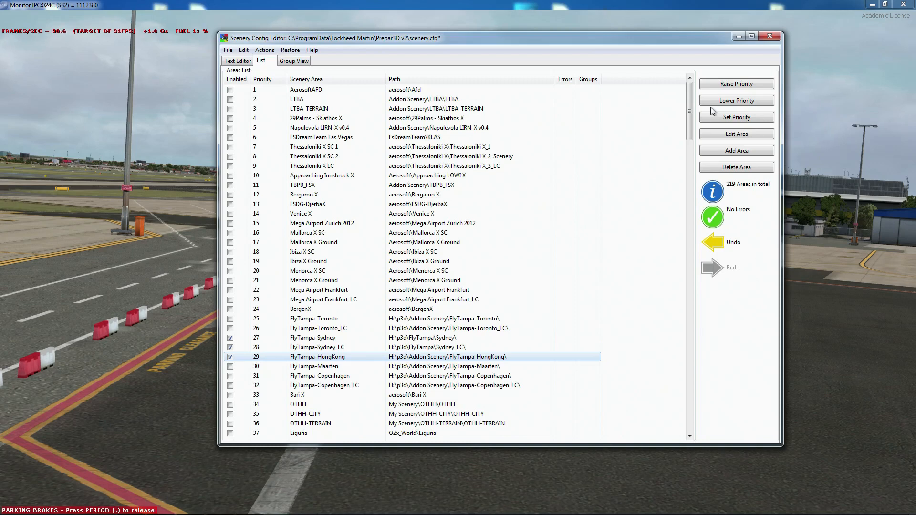
# Move the Scenery Config Editor window aside and close the editor.
pyautogui.moveTo(500, 40); pyautogui.dragTo(428, 38)
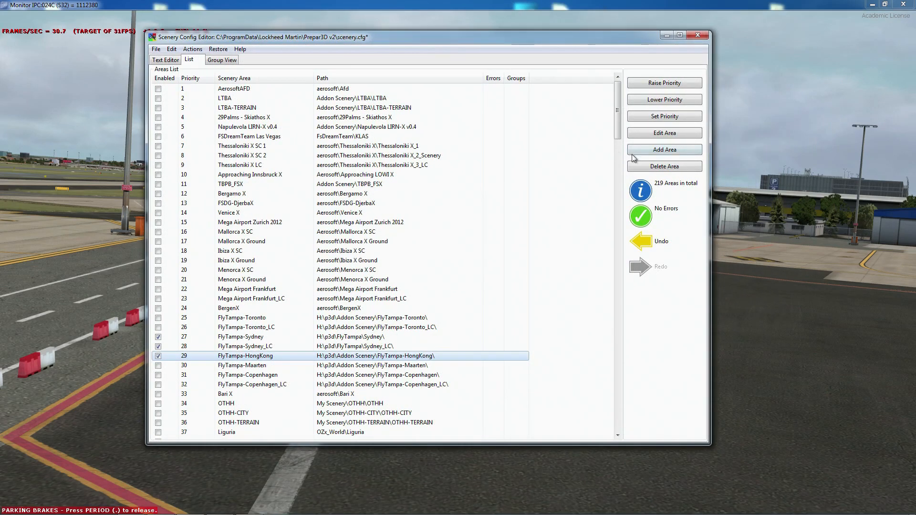
pyautogui.moveTo(634, 39); pyautogui.dragTo(689, 33)
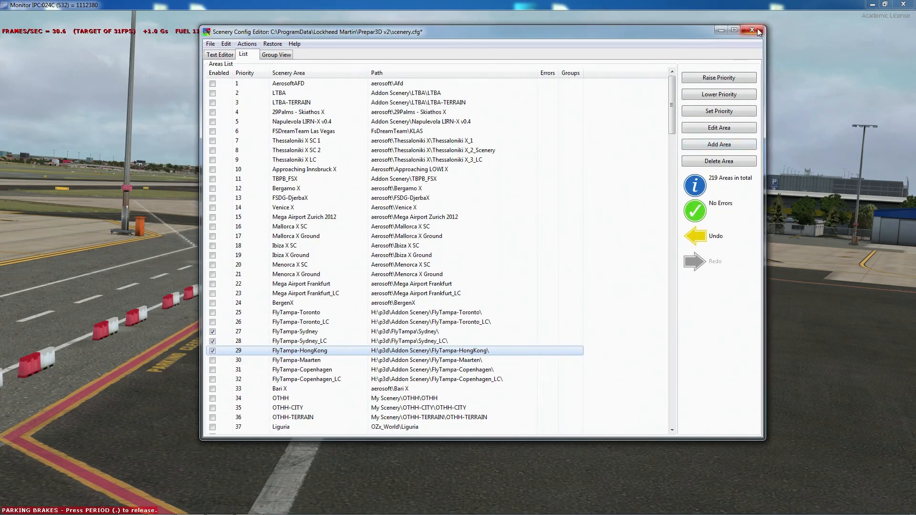
pyautogui.click(758, 30)
pyautogui.moveTo(89, 18); pyautogui.dragTo(401, 71)
pyautogui.click(405, 115)
pyautogui.click(467, 295)
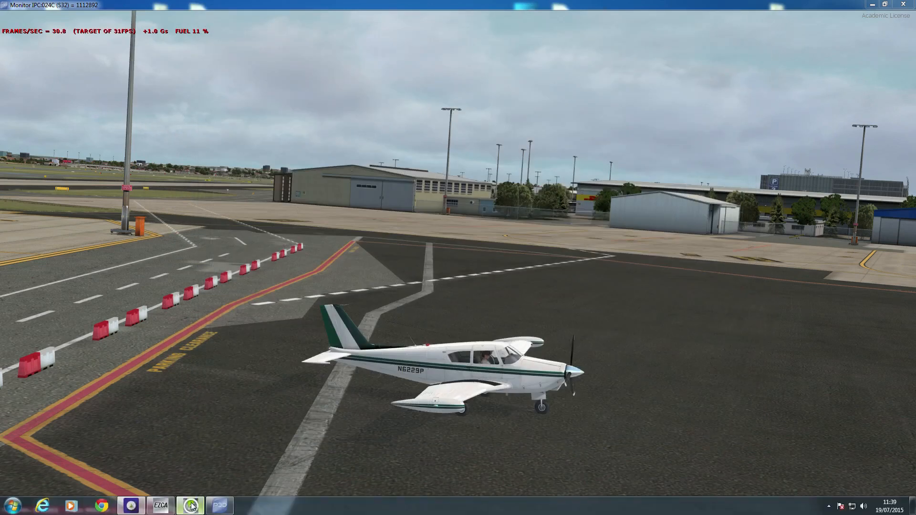
# Switch to the FTX Global Vector Configuration Tool and review its transportation options for roads and railways.
pyautogui.click(132, 507)
pyautogui.moveTo(634, 110); pyautogui.dragTo(468, 69)
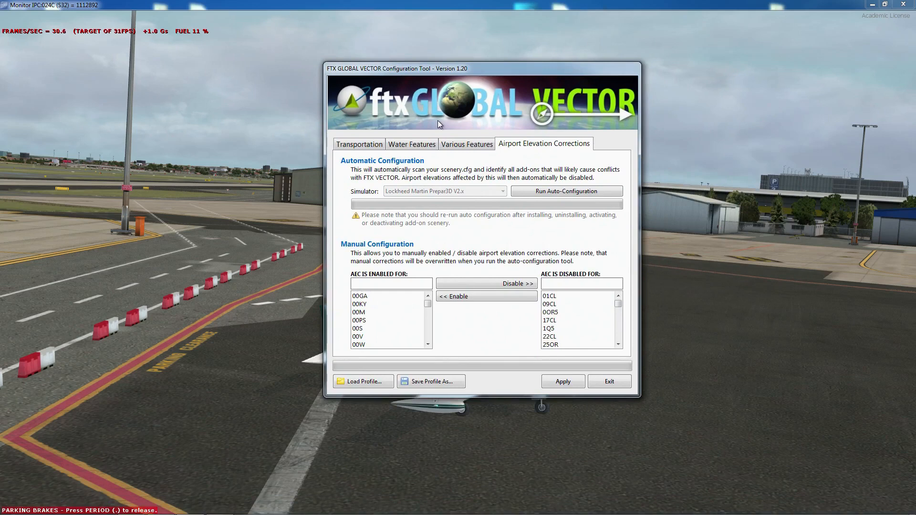
pyautogui.click(356, 147)
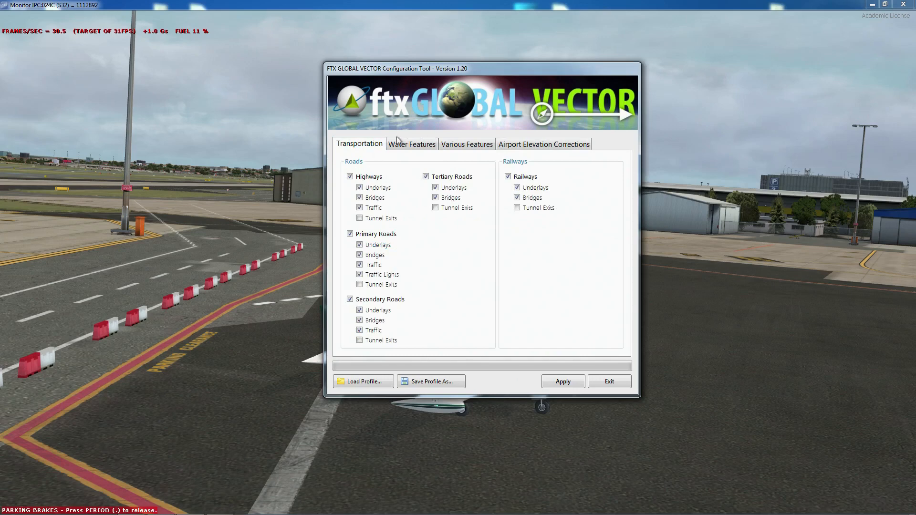
pyautogui.click(420, 147)
pyautogui.click(459, 147)
pyautogui.click(365, 147)
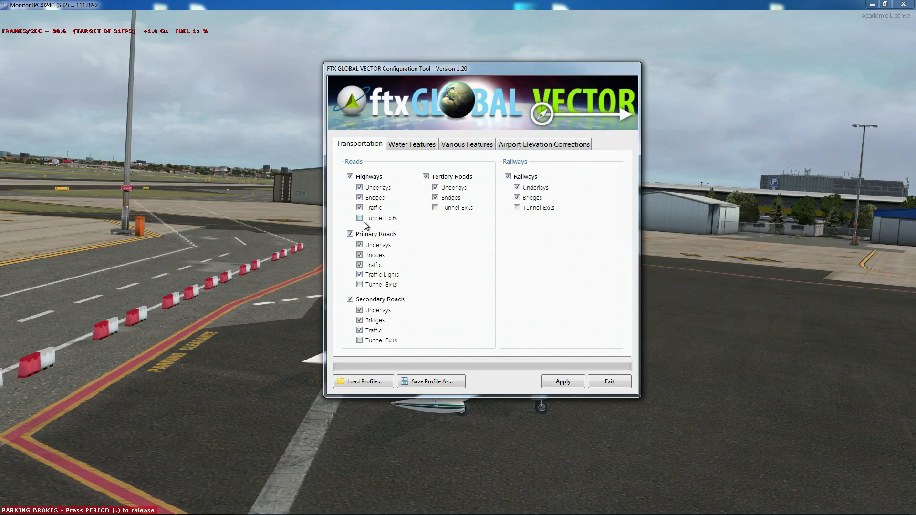
# Compare the Vector tool's water features and various features options with its transportation options.
pyautogui.click(417, 145)
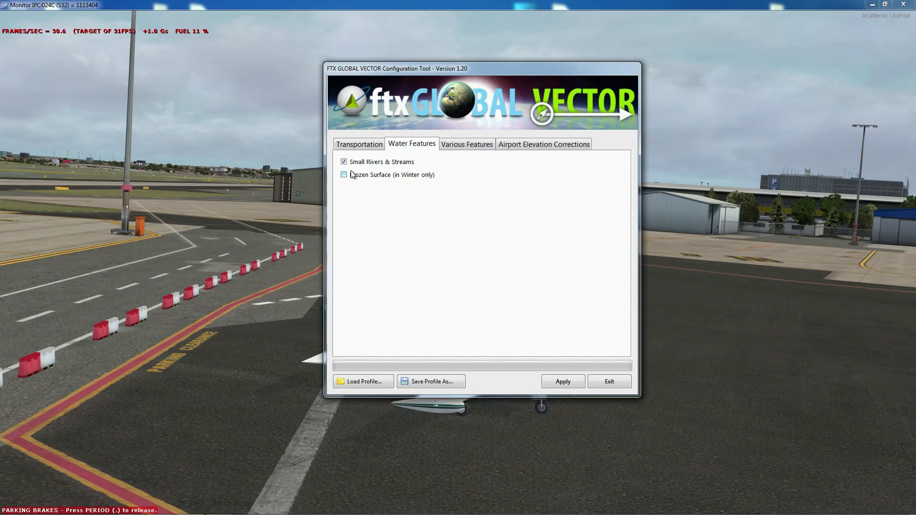
pyautogui.click(457, 148)
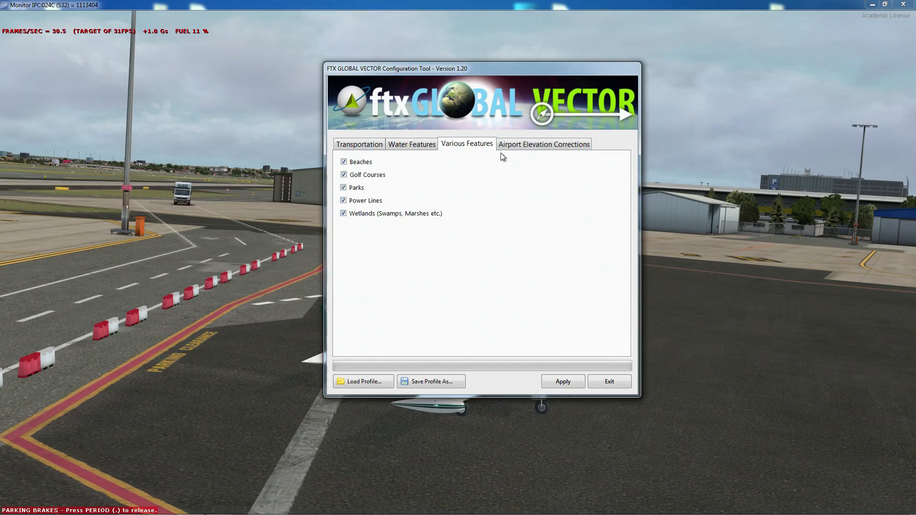
pyautogui.click(427, 146)
pyautogui.click(373, 145)
pyautogui.click(415, 147)
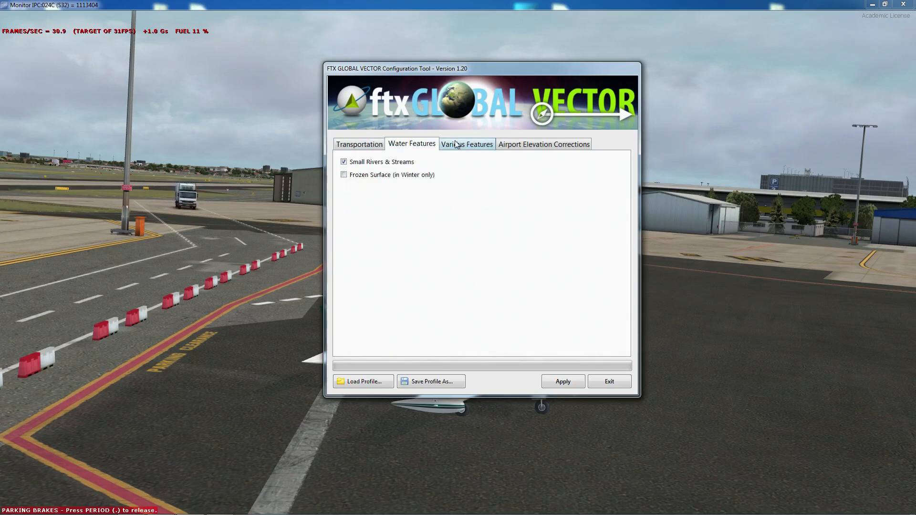
pyautogui.click(380, 145)
pyautogui.click(411, 144)
pyautogui.click(465, 145)
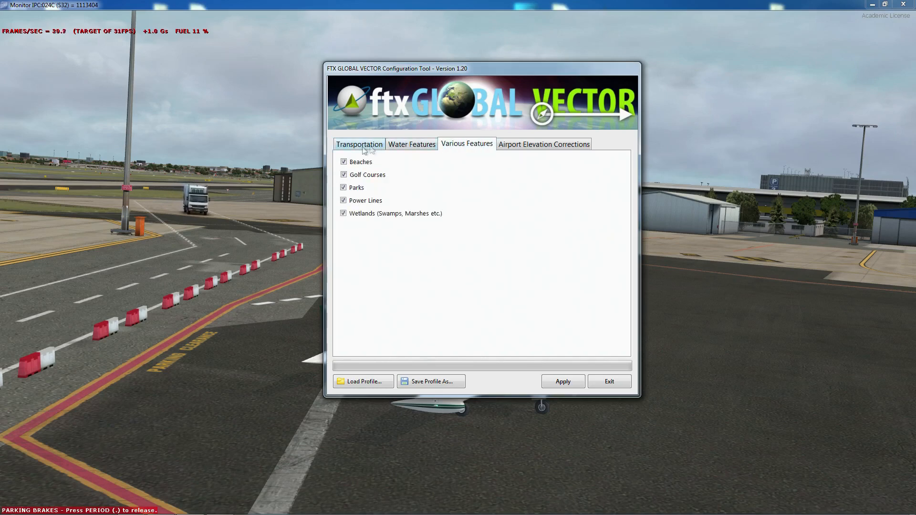
pyautogui.click(362, 146)
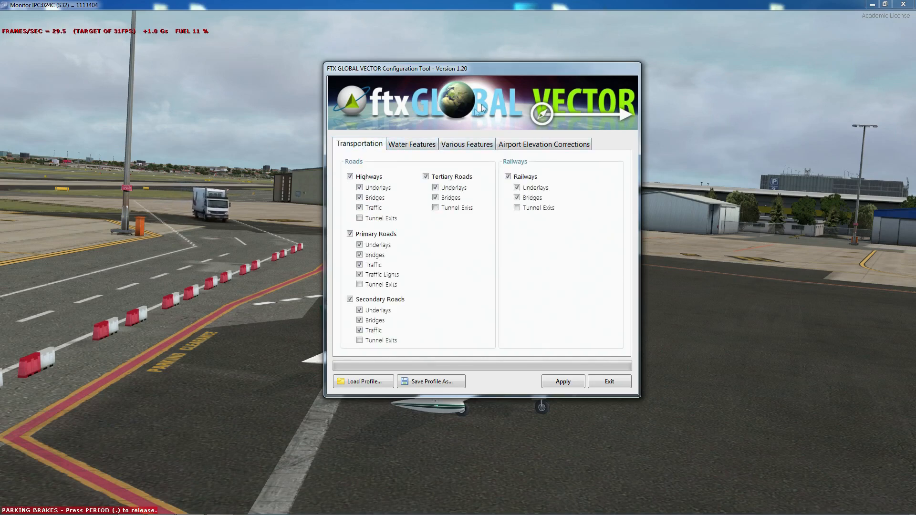
# Examine the automatic and manual configuration options for airport elevation corrections in the Vector tool.
pyautogui.click(520, 146)
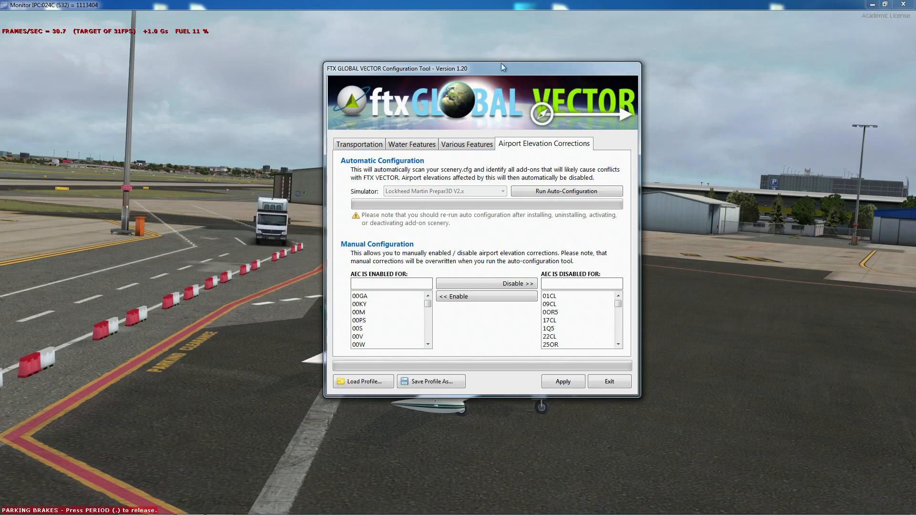
pyautogui.moveTo(503, 69); pyautogui.dragTo(511, 65)
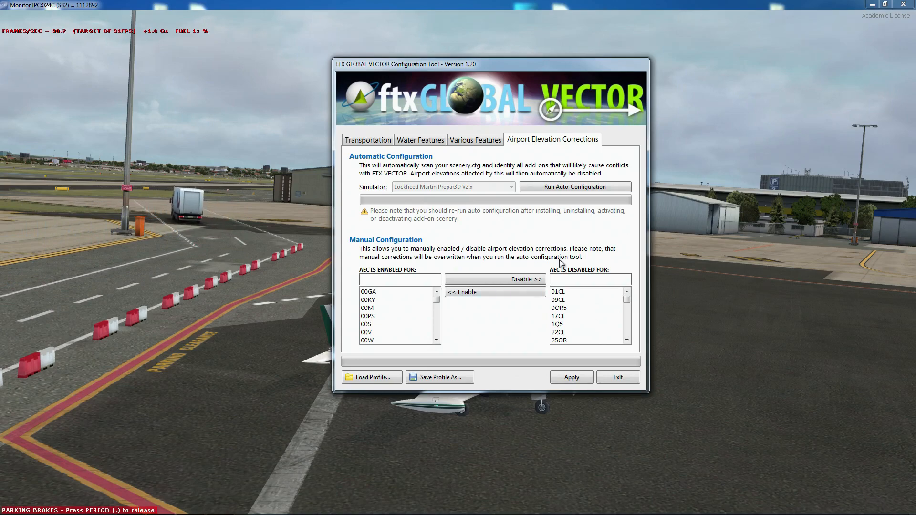
pyautogui.moveTo(511, 61); pyautogui.dragTo(523, 84)
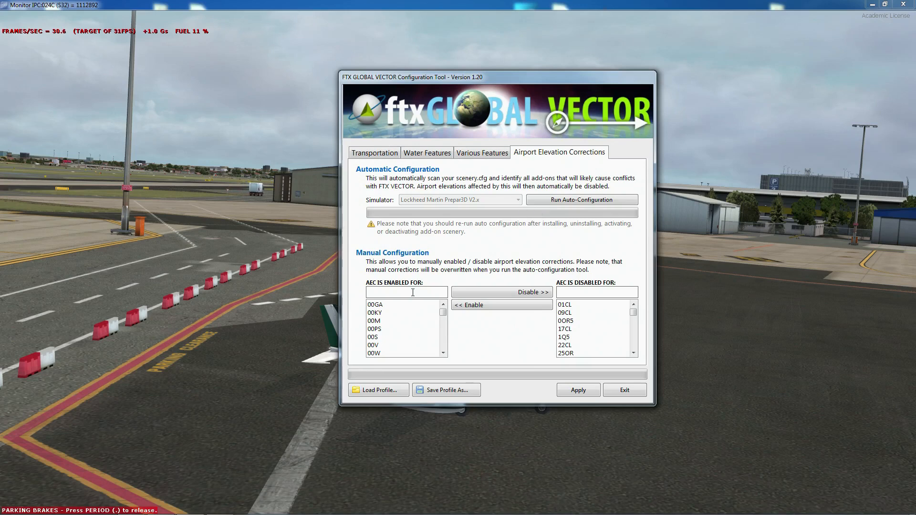
pyautogui.moveTo(496, 76); pyautogui.dragTo(522, 57)
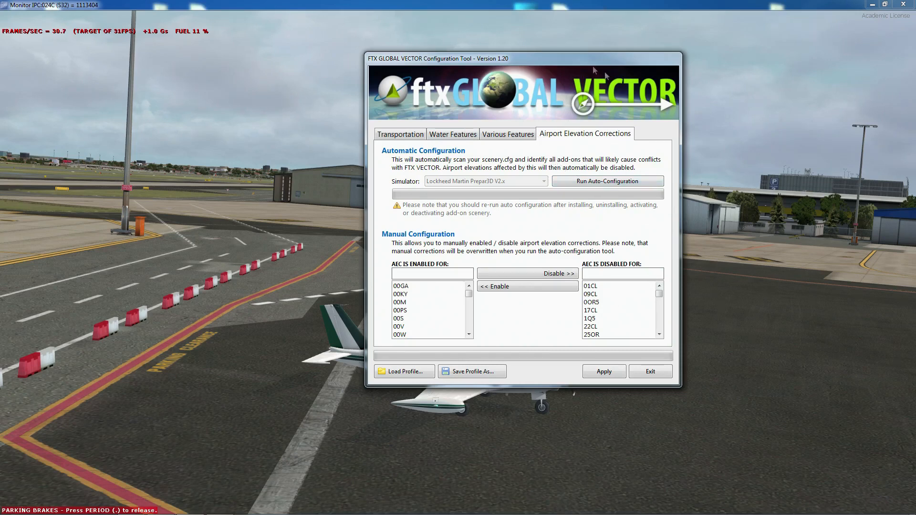
pyautogui.moveTo(545, 57); pyautogui.dragTo(494, 64)
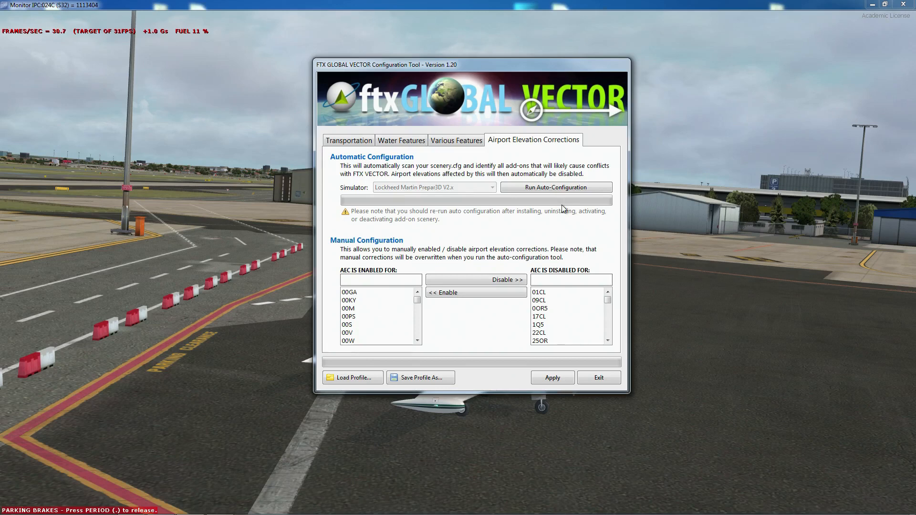
# Check the FTX Global group in FTX Central 2 and apply the airport elevation configuration in the FTX Global Vector tool.
pyautogui.click(132, 505)
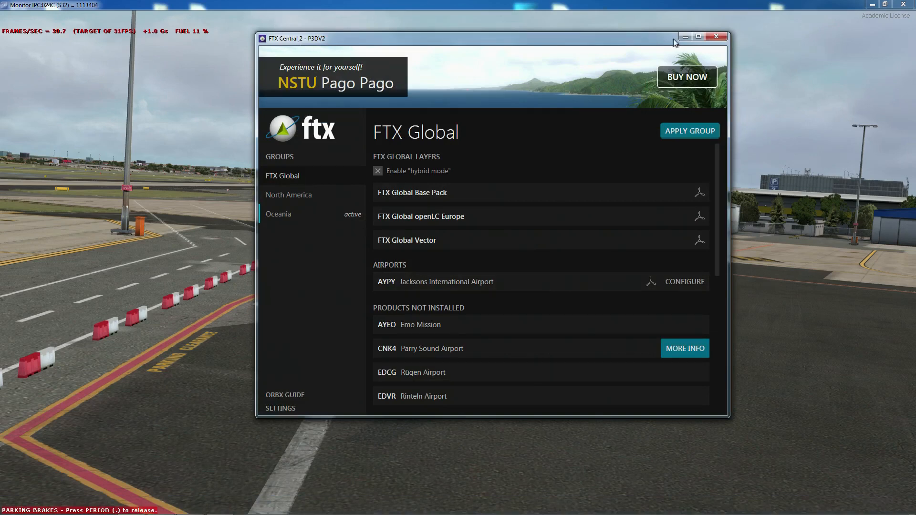
pyautogui.click(685, 37)
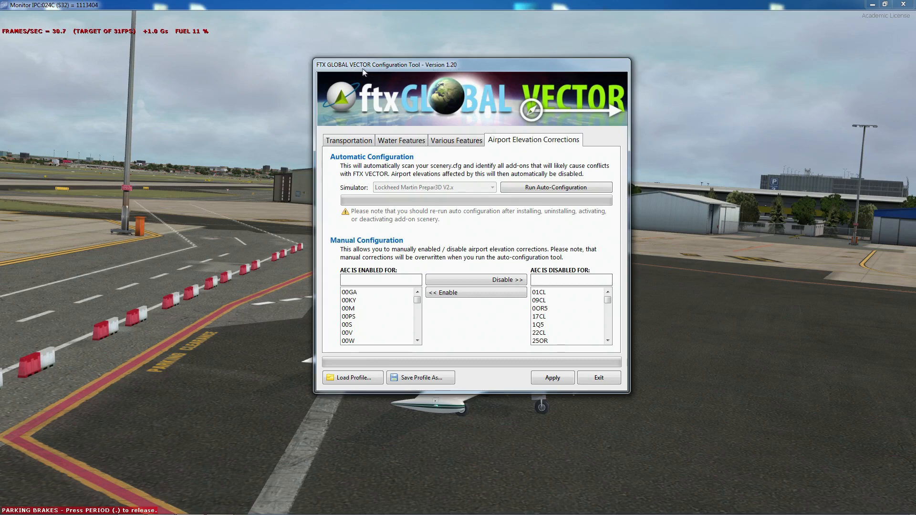
pyautogui.moveTo(434, 68); pyautogui.dragTo(477, 71)
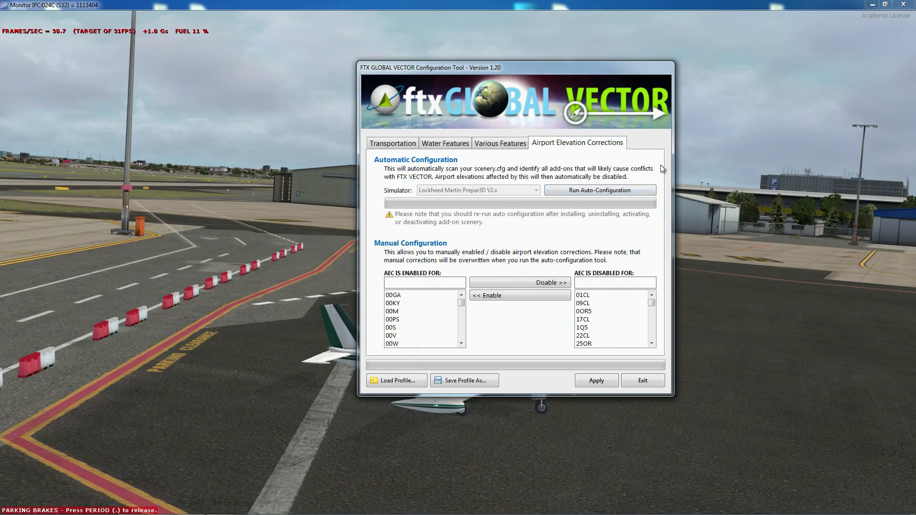
pyautogui.moveTo(614, 68); pyautogui.dragTo(588, 30)
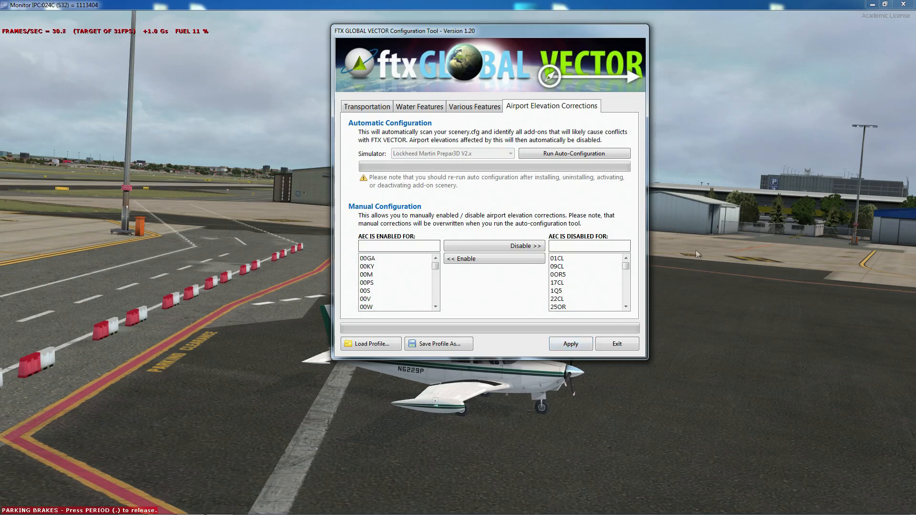
pyautogui.click(575, 344)
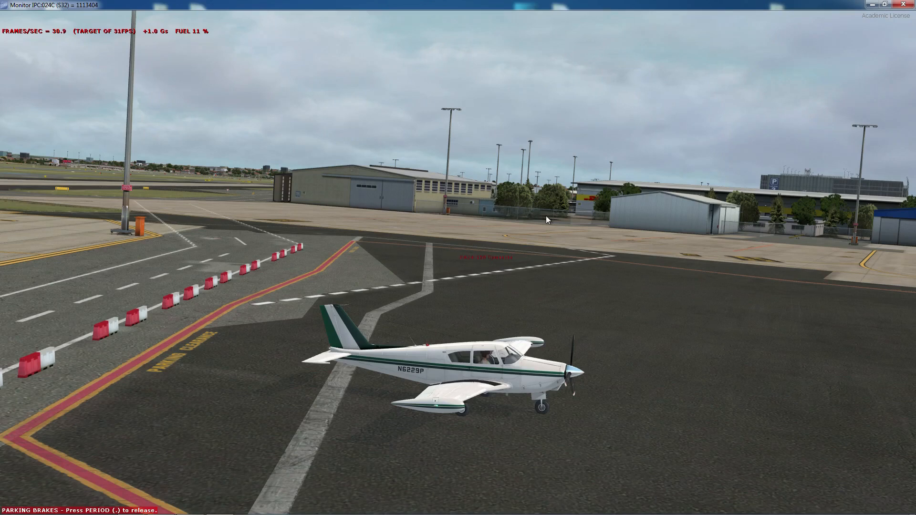
pyautogui.moveTo(546, 216); pyautogui.dragTo(631, 267)
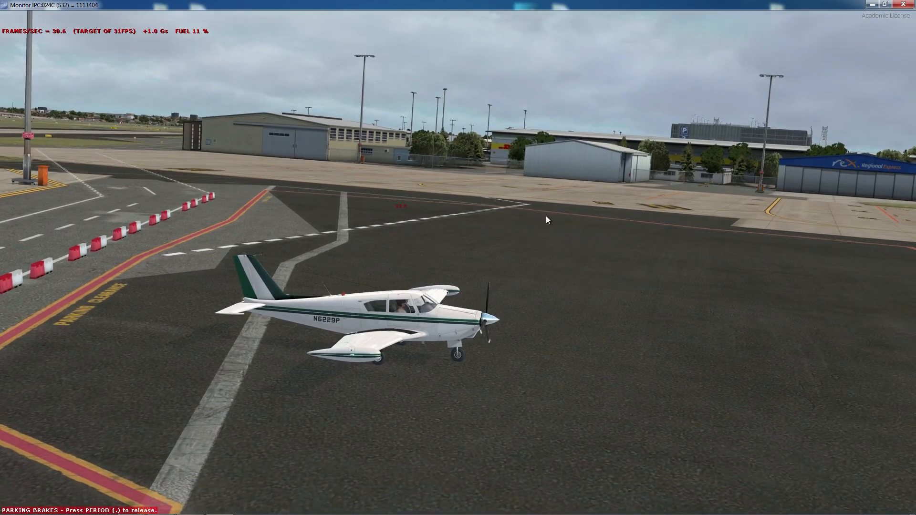
pyautogui.moveTo(546, 216); pyautogui.dragTo(546, 210)
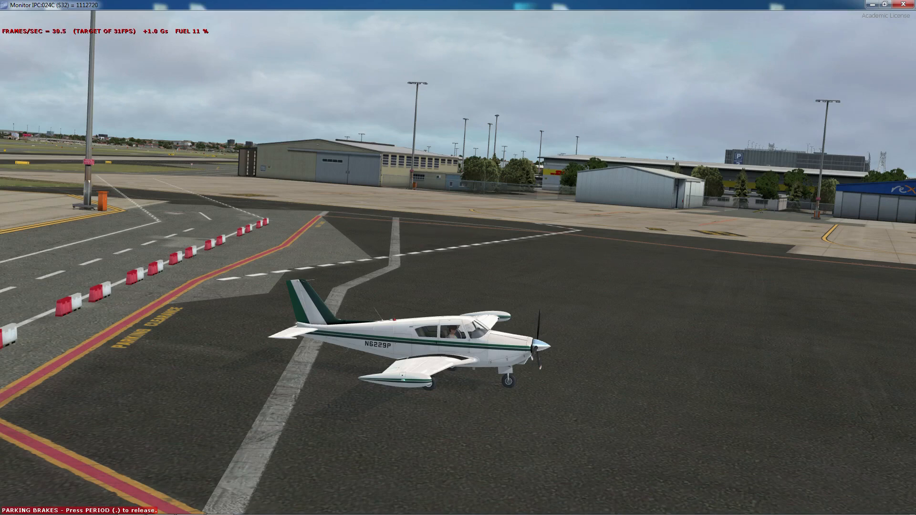
# Switch to FTX Central 2, move its window aside and open the Orbx guide.
pyautogui.moveTo(162, 509)
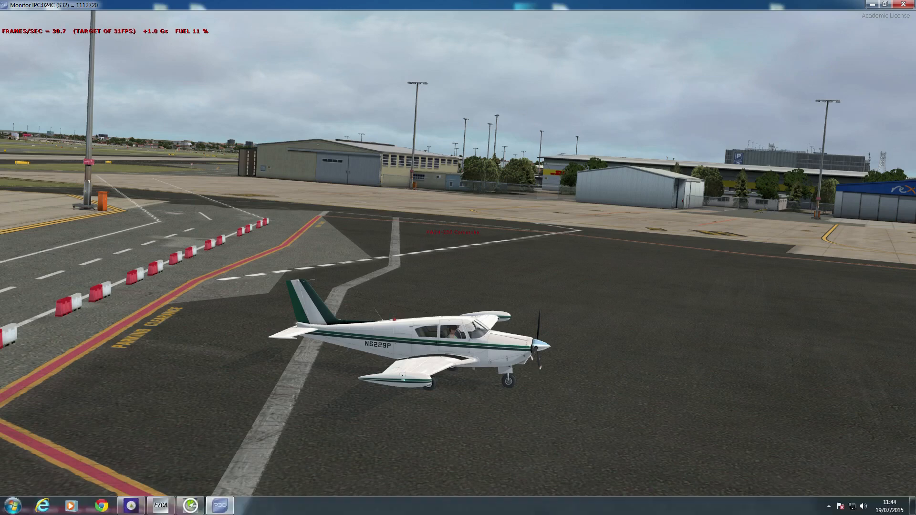
pyautogui.click(131, 506)
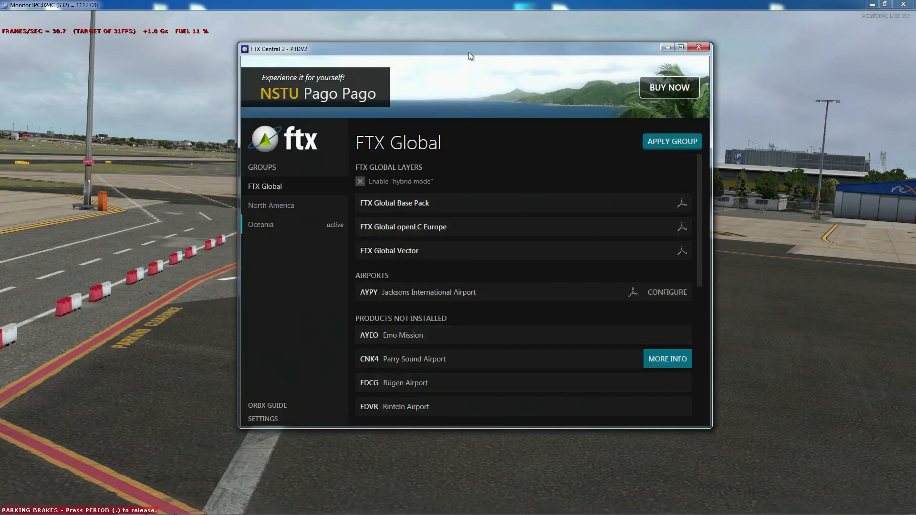
pyautogui.moveTo(474, 45); pyautogui.dragTo(483, 25)
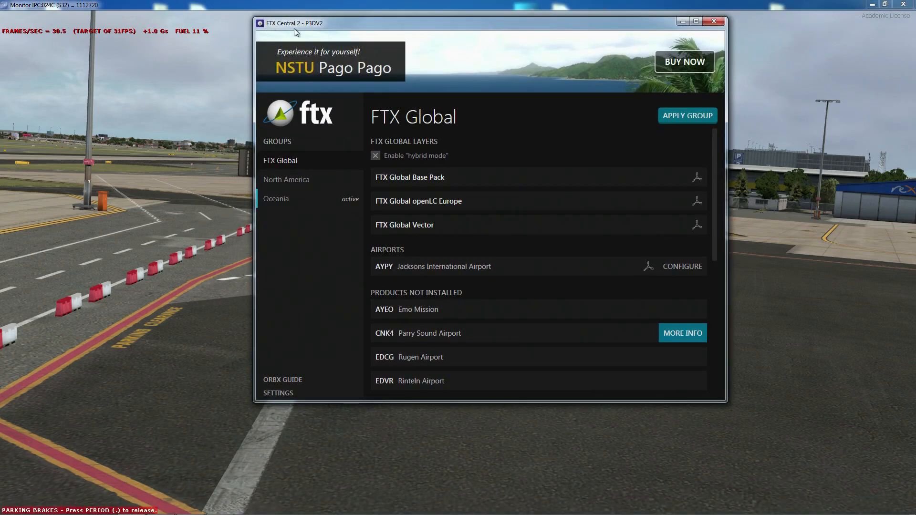
pyautogui.click(287, 382)
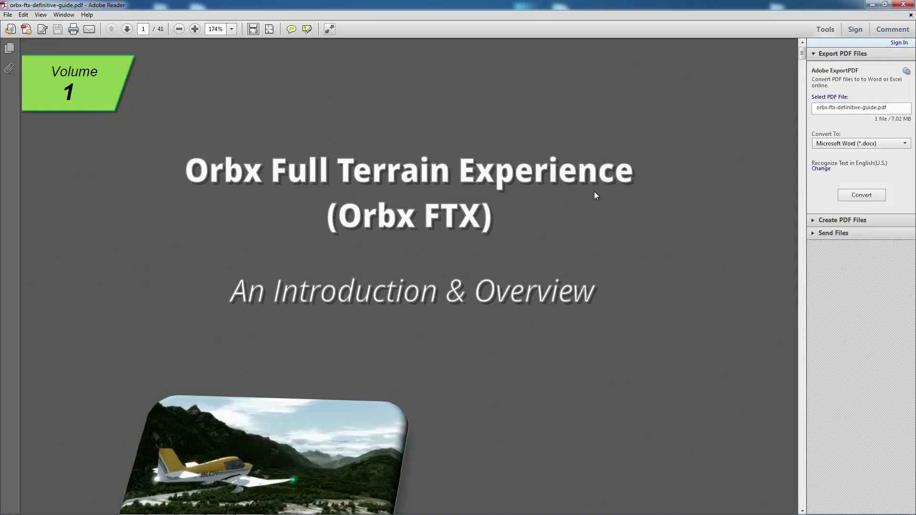
# Examine the guide's section The Simulator "Layer Cake" with its scenery component layers on page 13, and return to the simulator.
pyautogui.scroll(-5, 594, 188)
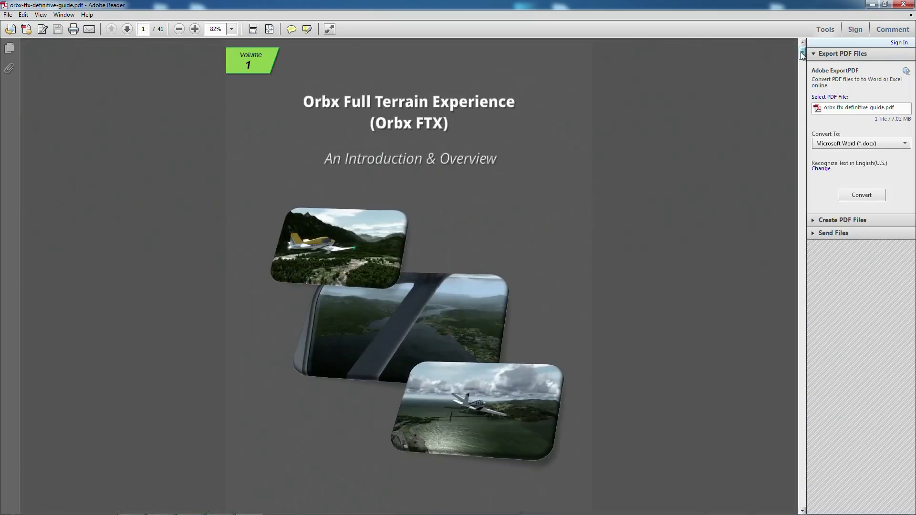
pyautogui.moveTo(802, 55); pyautogui.dragTo(803, 193)
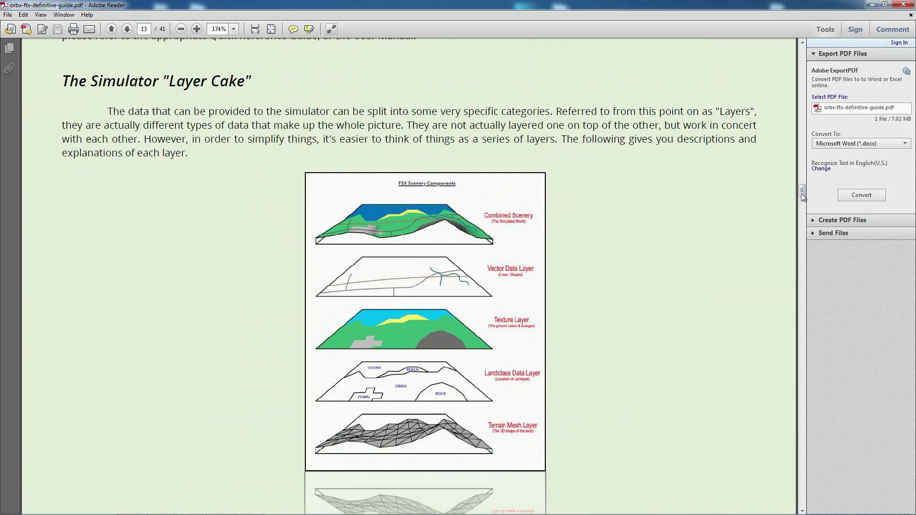
pyautogui.moveTo(802, 194); pyautogui.dragTo(818, 205)
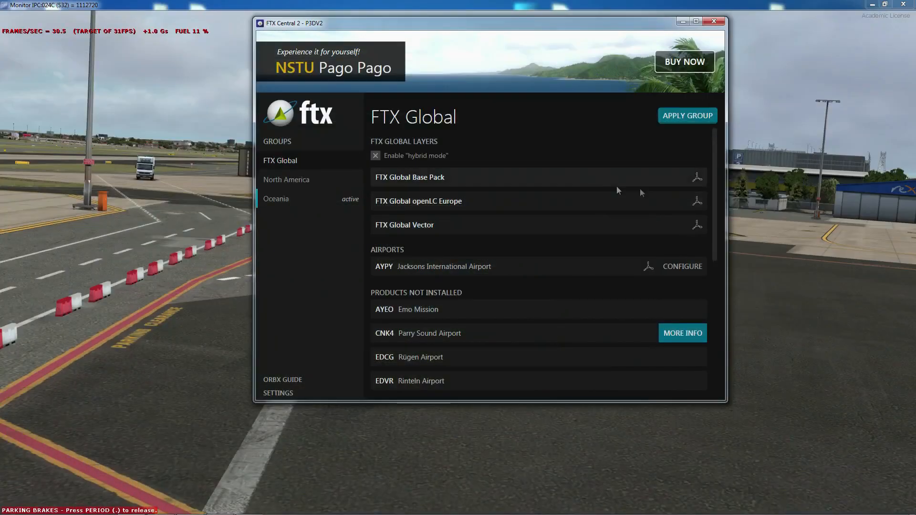
pyautogui.click(683, 22)
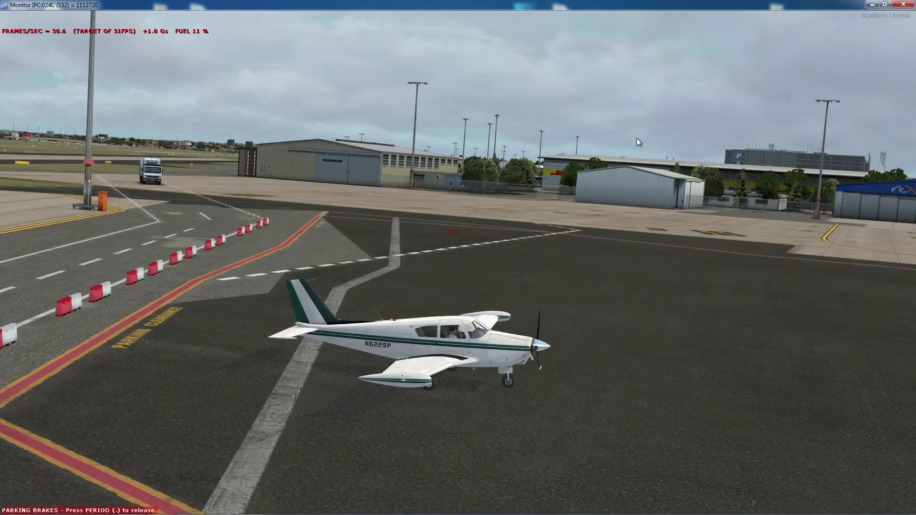